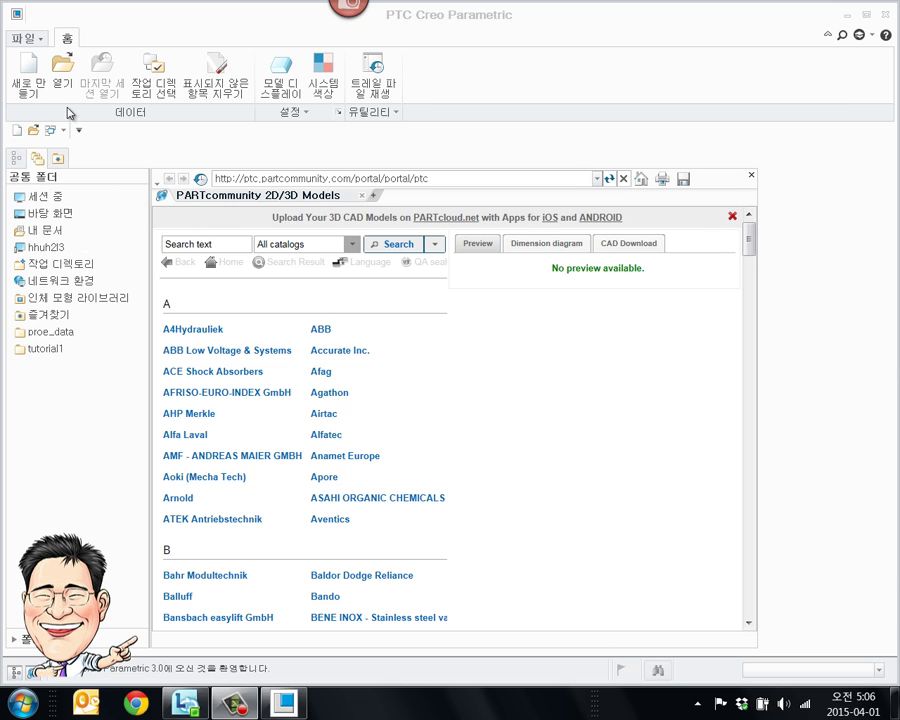
Step: Create a new solid part from the default template and start a sketch on the TOP plane with RIGHT as reference
{"action": "left_click", "coordinate": [22, 75]}
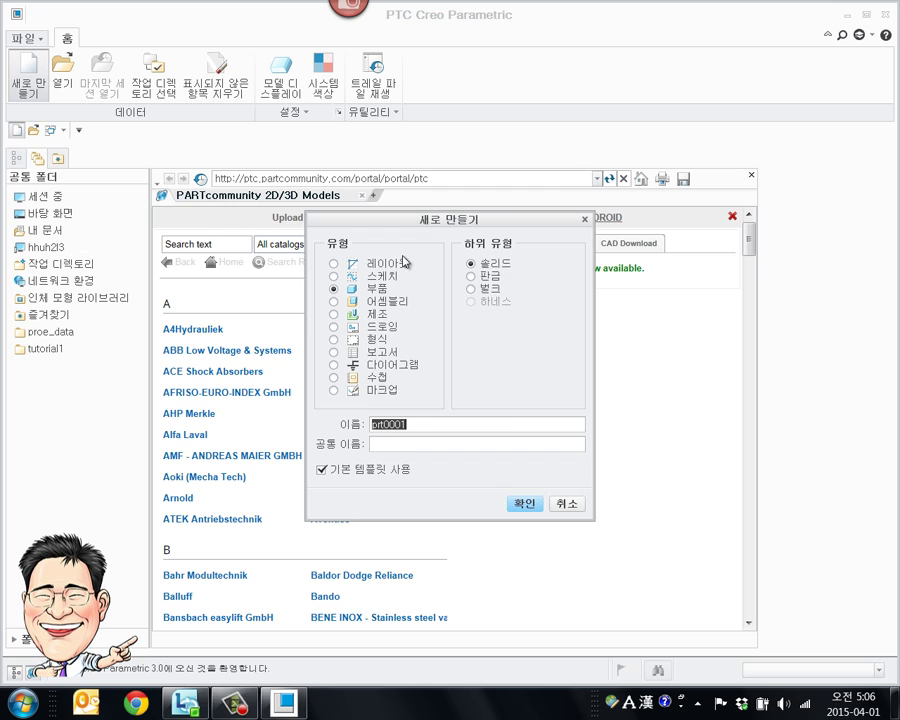
{"action": "left_click", "coordinate": [524, 503]}
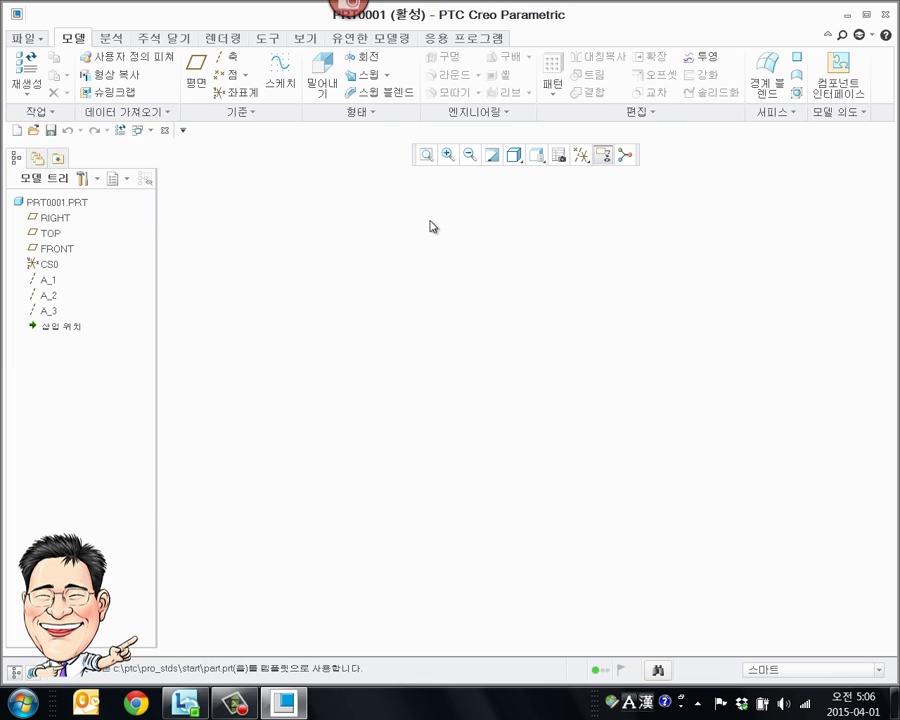
{"action": "left_click", "coordinate": [292, 80]}
{"action": "left_click", "coordinate": [48, 233]}
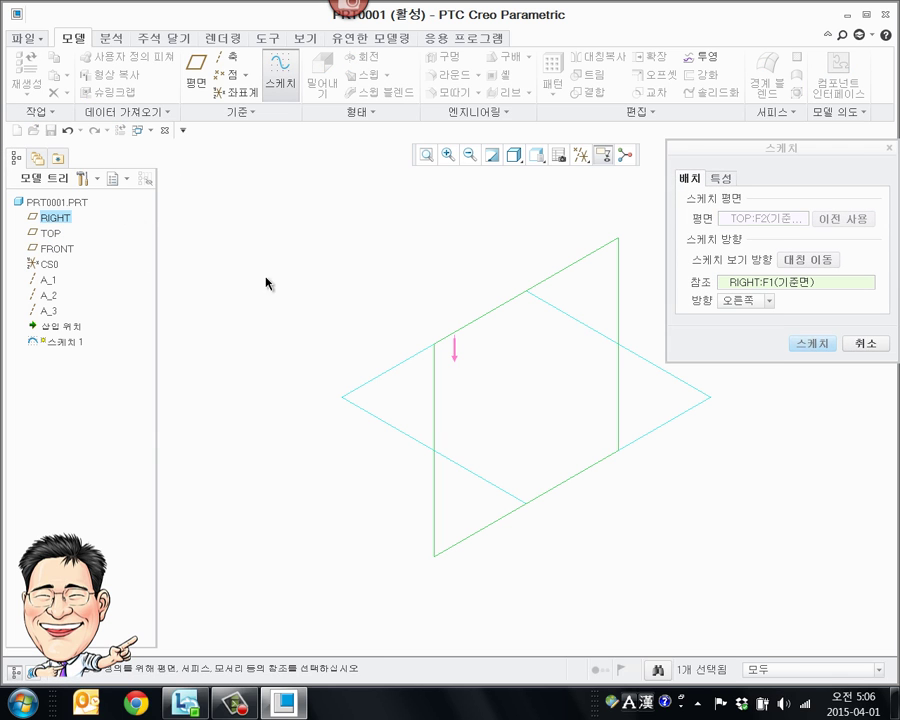
{"action": "left_click", "coordinate": [812, 347]}
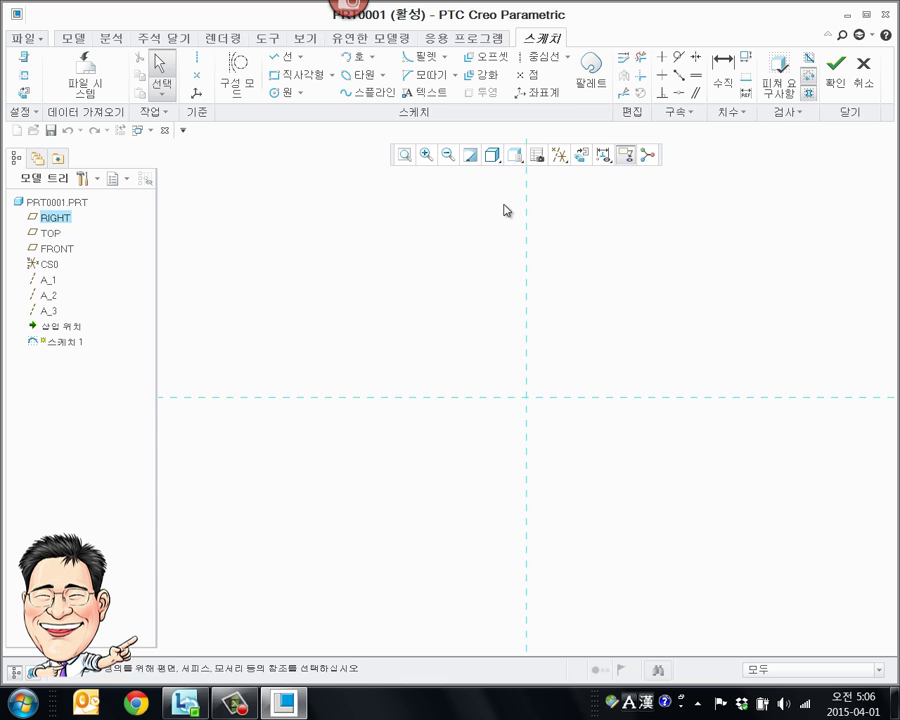
Step: Sketch a corner rectangle about 274 by 156 from the origin, extending right and downward
{"action": "left_click", "coordinate": [283, 76]}
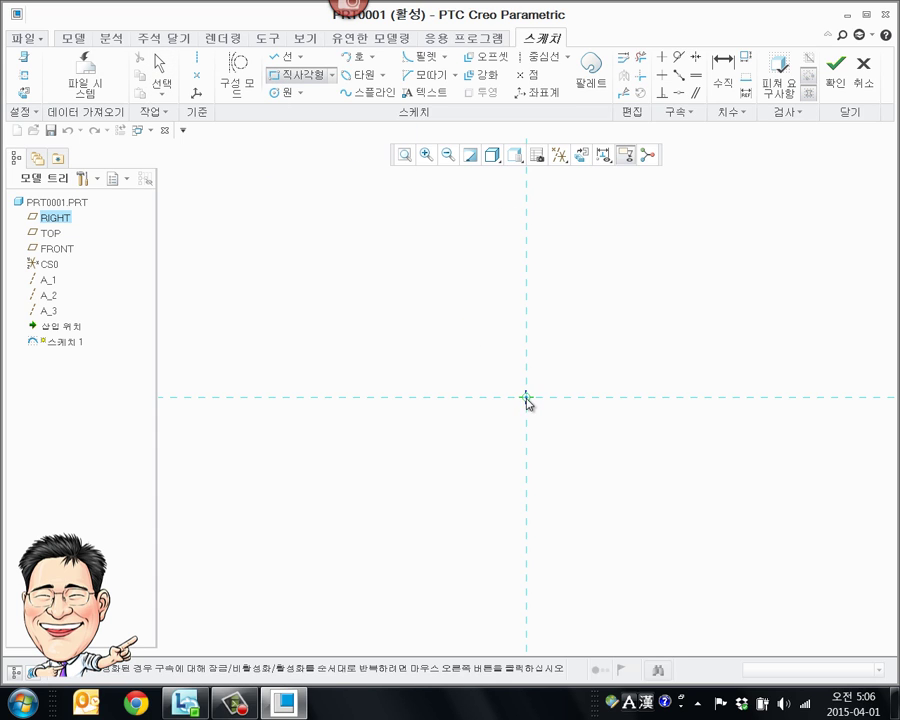
{"action": "left_click", "coordinate": [526, 397]}
{"action": "left_click", "coordinate": [749, 523]}
{"action": "middle_click", "coordinate": [693, 261]}
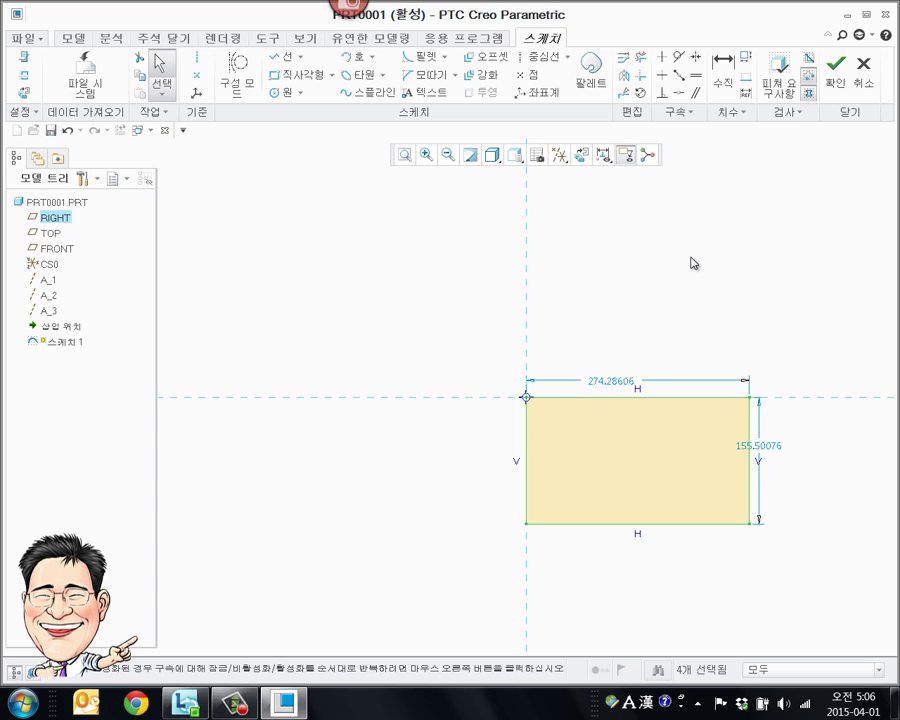
Step: Set the rectangle's width to 100 and its height to 50
{"action": "double_click", "coordinate": [609, 381]}
{"action": "type", "text": "100"}
{"action": "key", "text": "Return"}
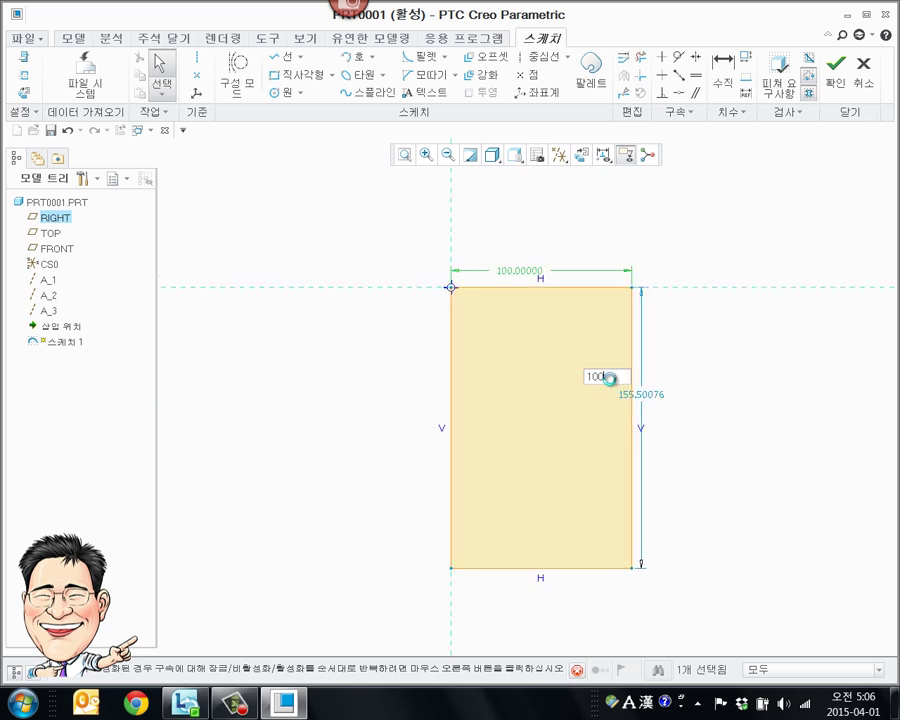
{"action": "double_click", "coordinate": [670, 360]}
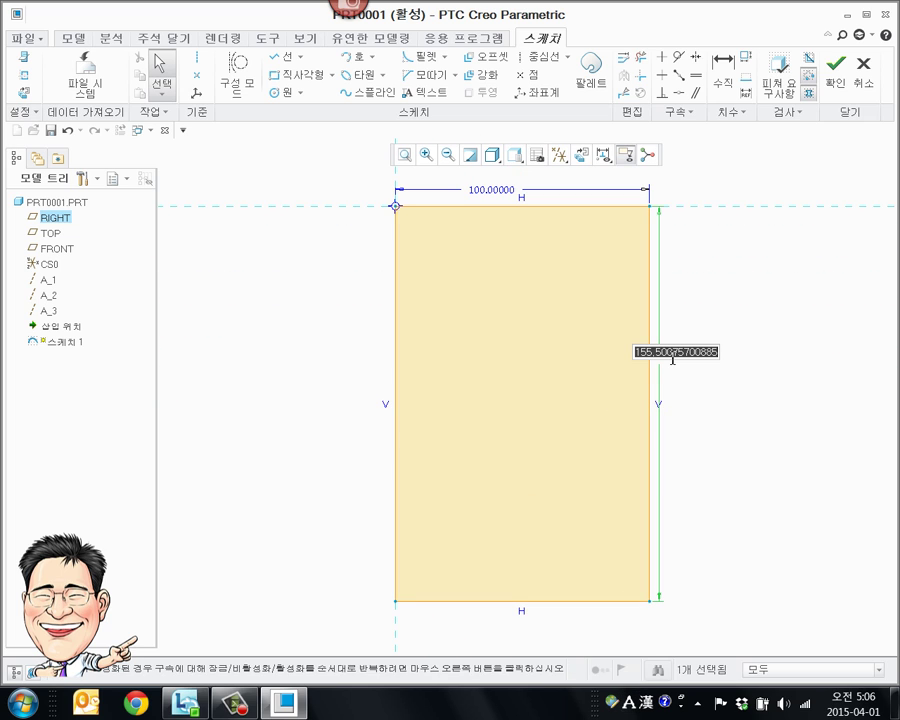
{"action": "type", "text": "50"}
{"action": "key", "text": "Return"}
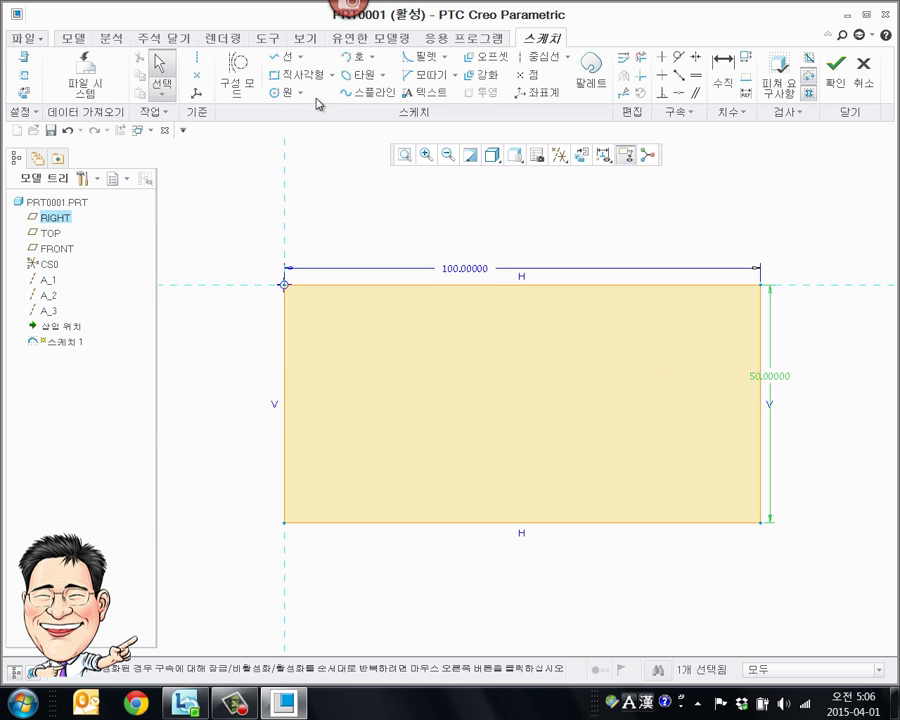
Step: Draw a circle centred on the origin that passes through the rectangle's lower-left corner
{"action": "left_click", "coordinate": [282, 95]}
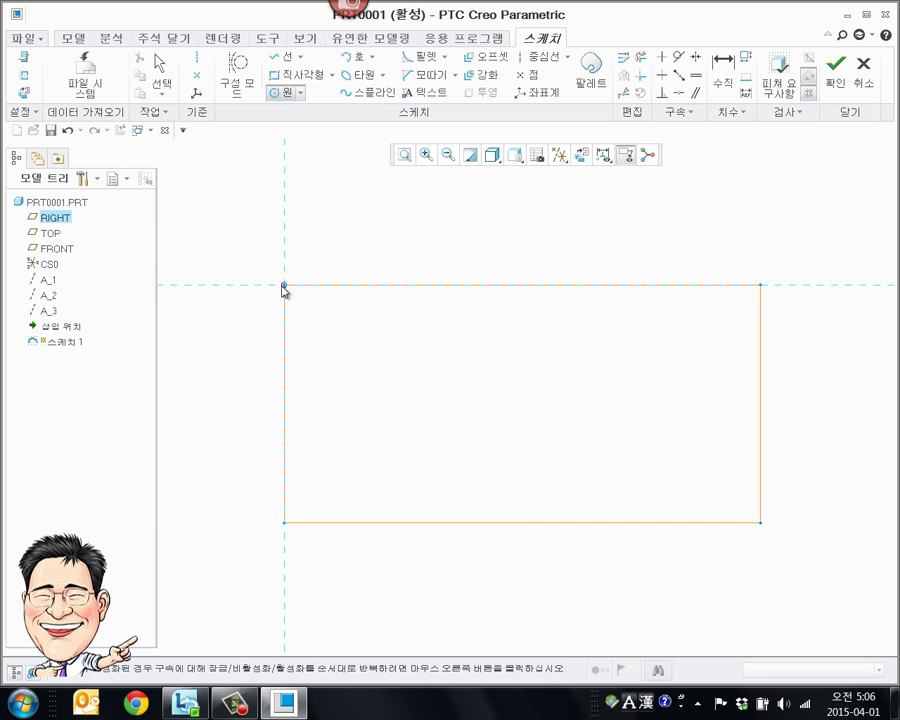
{"action": "left_click", "coordinate": [284, 285]}
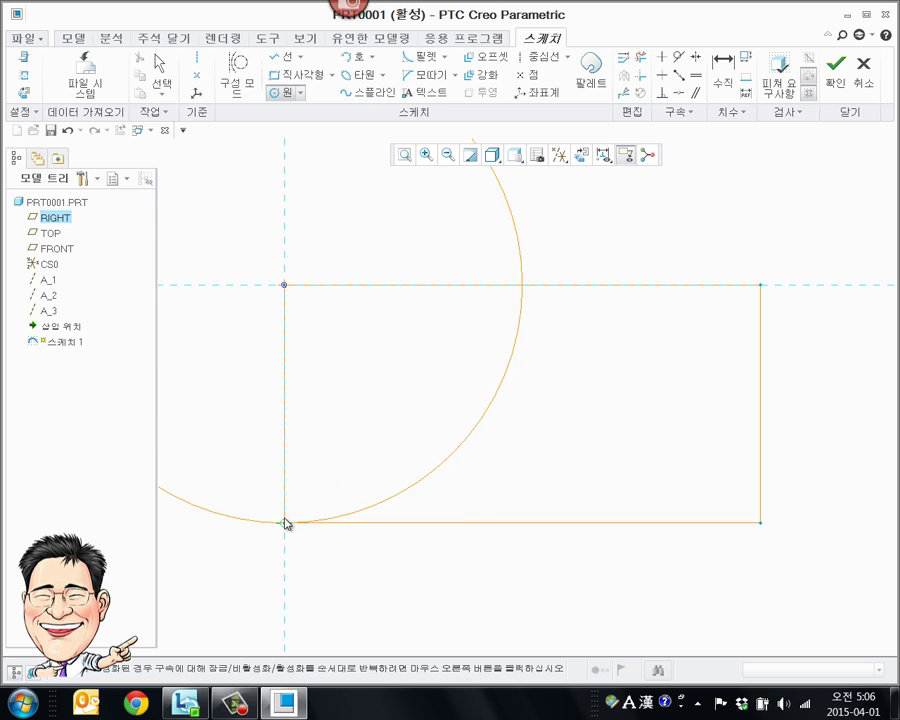
{"action": "left_click", "coordinate": [284, 522]}
{"action": "scroll", "coordinate": [594, 367], "scroll_direction": "down", "scroll_amount": 4}
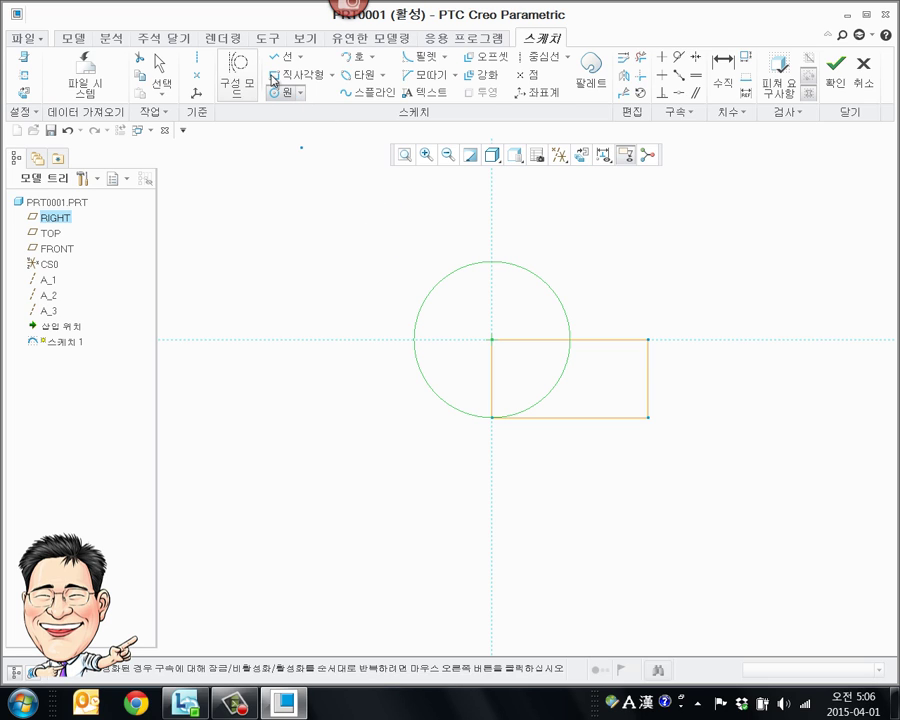
{"action": "middle_click", "coordinate": [420, 239]}
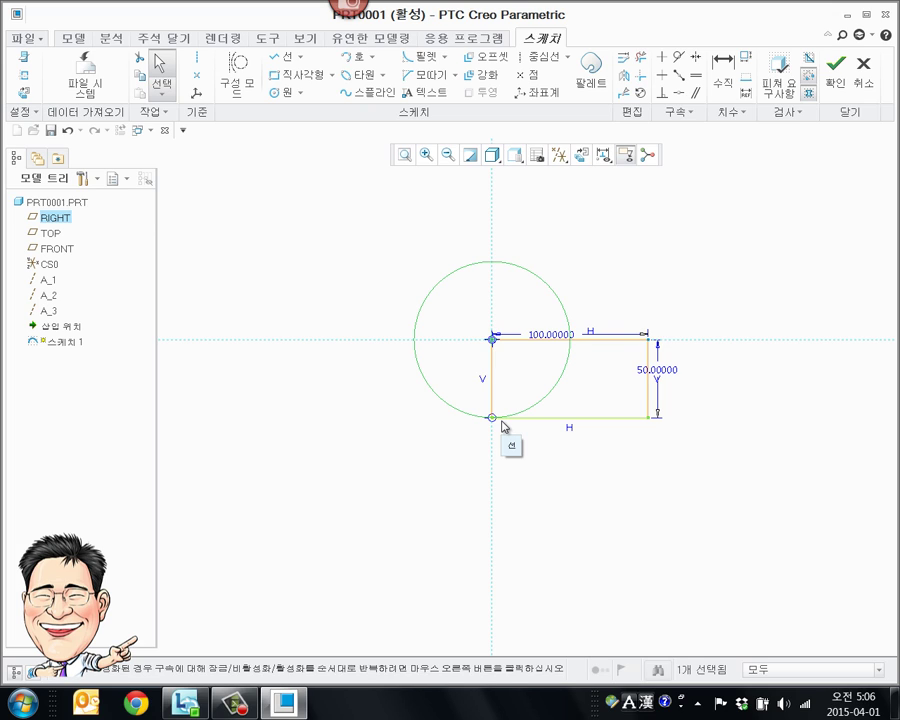
Step: Draw a concentric circle about 61.8 in diameter inside the existing circle
{"action": "left_click", "coordinate": [299, 92]}
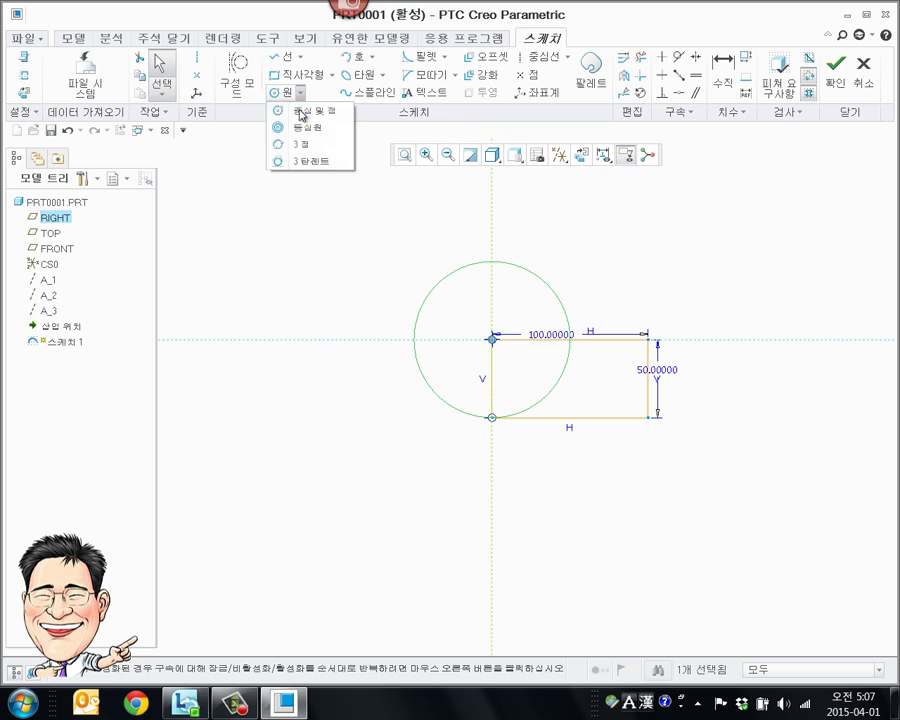
{"action": "left_click", "coordinate": [300, 127]}
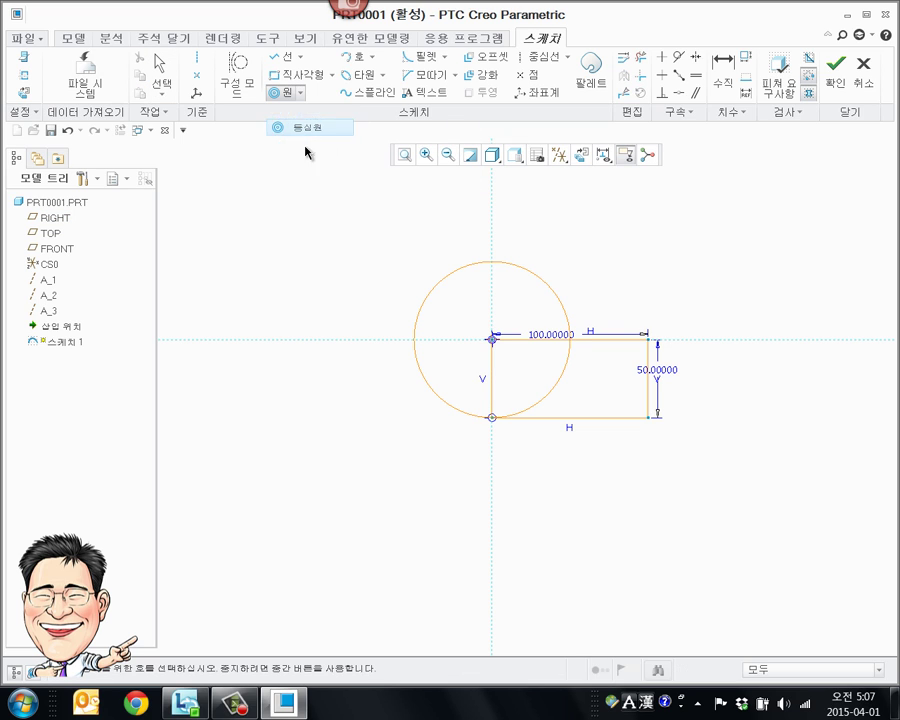
{"action": "left_click", "coordinate": [440, 284]}
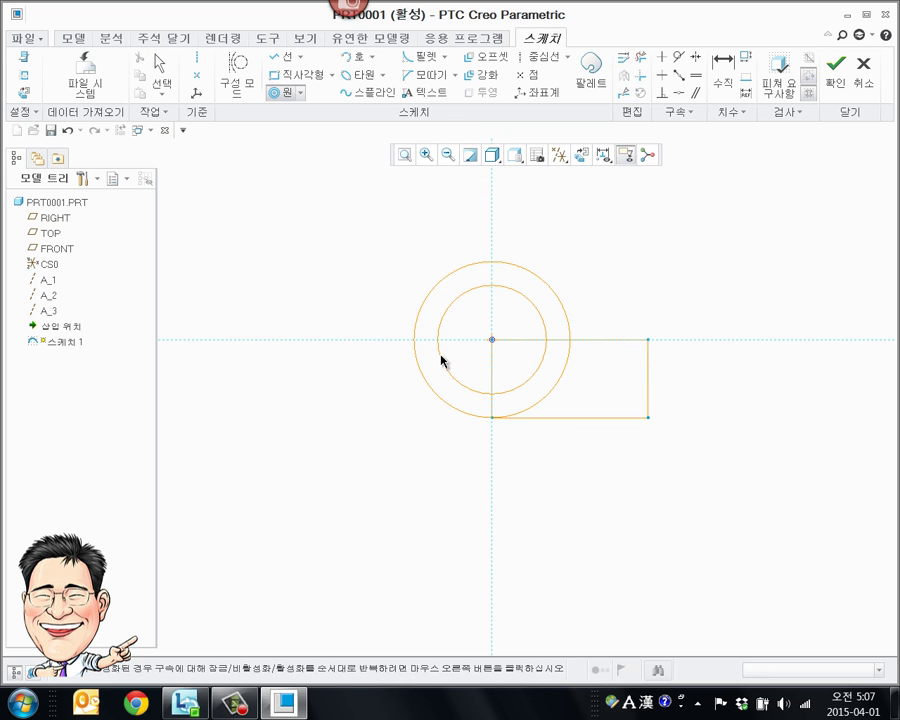
{"action": "left_click", "coordinate": [458, 306]}
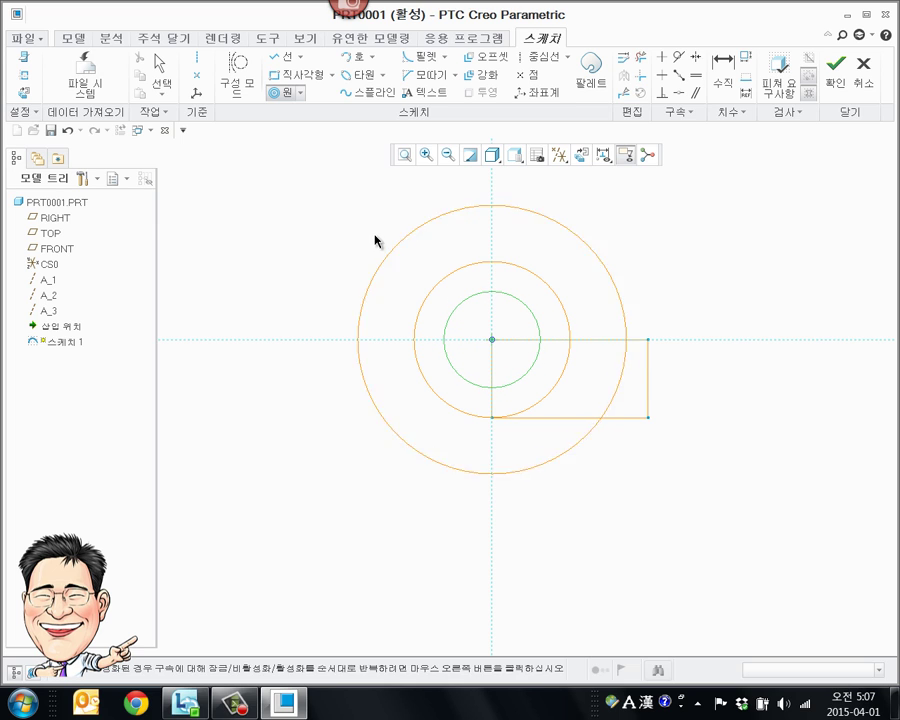
{"action": "middle_click", "coordinate": [378, 236]}
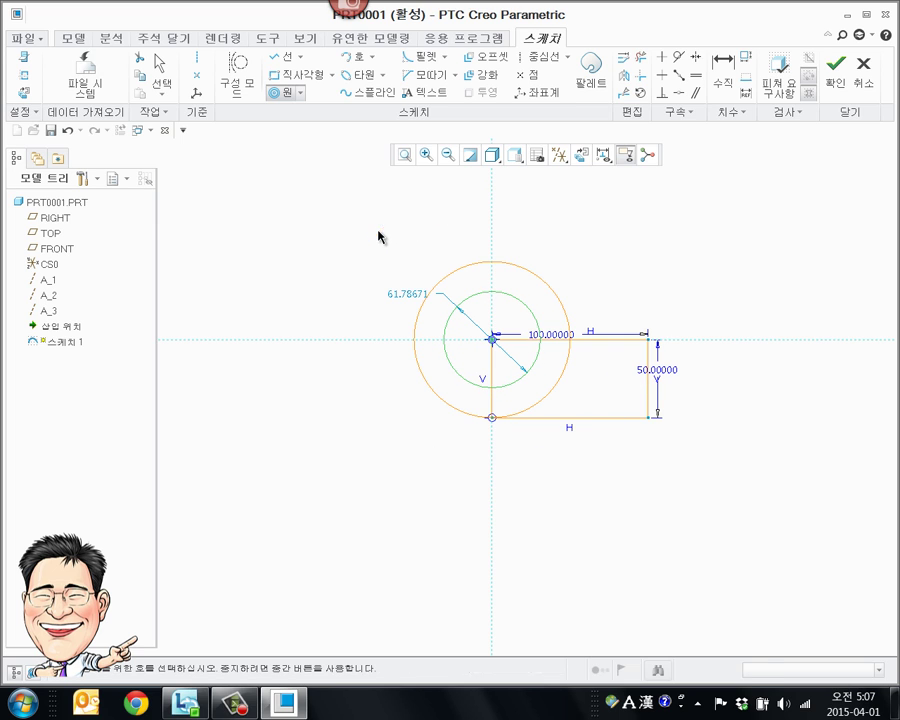
{"action": "middle_click", "coordinate": [409, 299]}
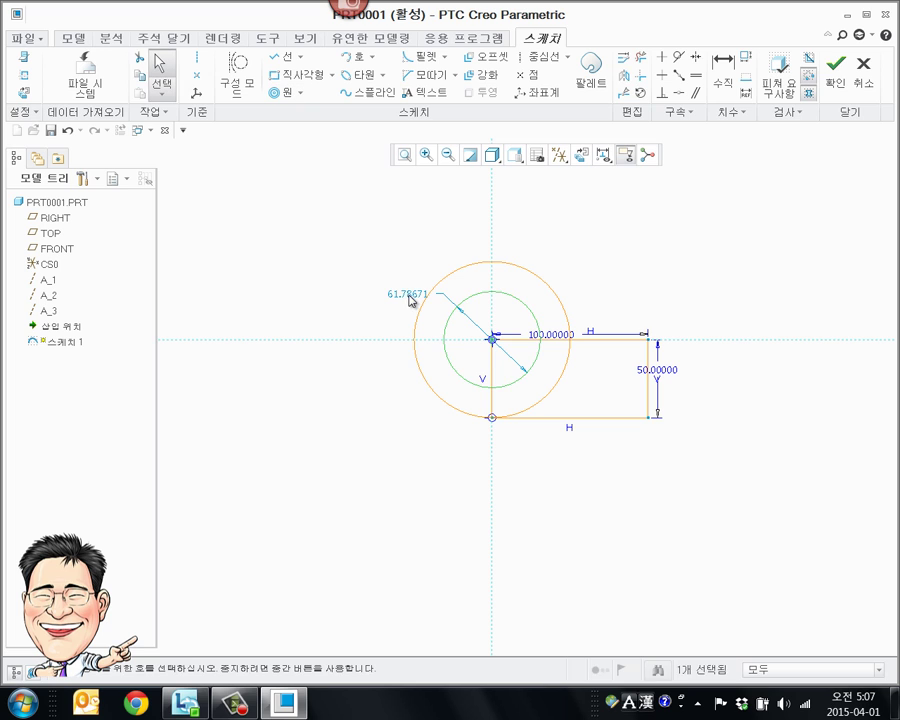
Step: Set the inner concentric circle's diameter to 50
{"action": "double_click", "coordinate": [411, 298]}
{"action": "type", "text": "50"}
{"action": "key", "text": "Return"}
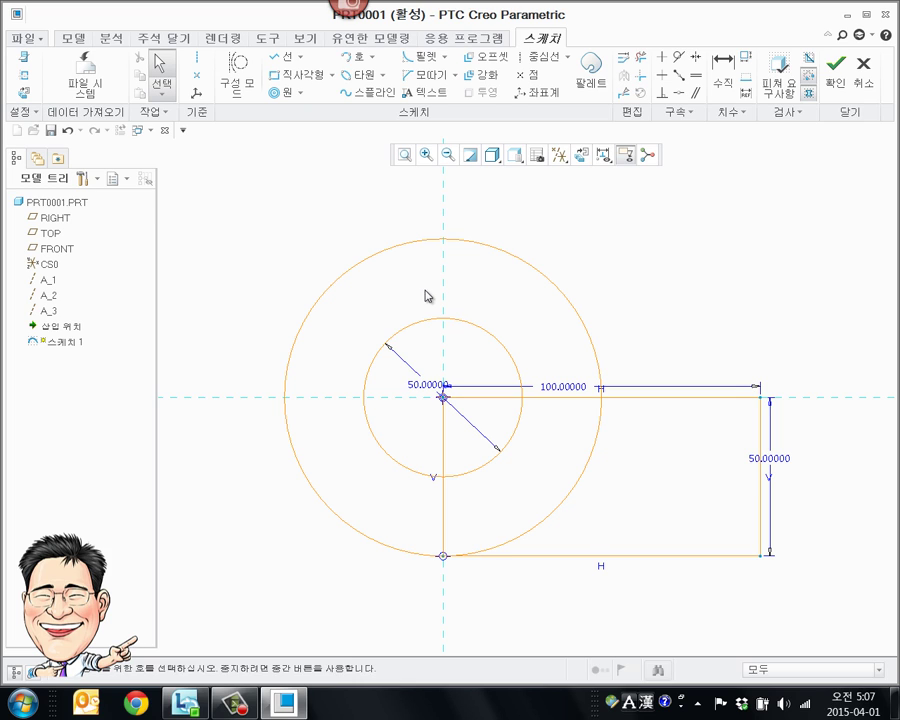
Step: Delete the inner and outer circles, leaving only the rectangle in the sketch
{"action": "left_click", "coordinate": [500, 346]}
{"action": "key", "text": "Delete"}
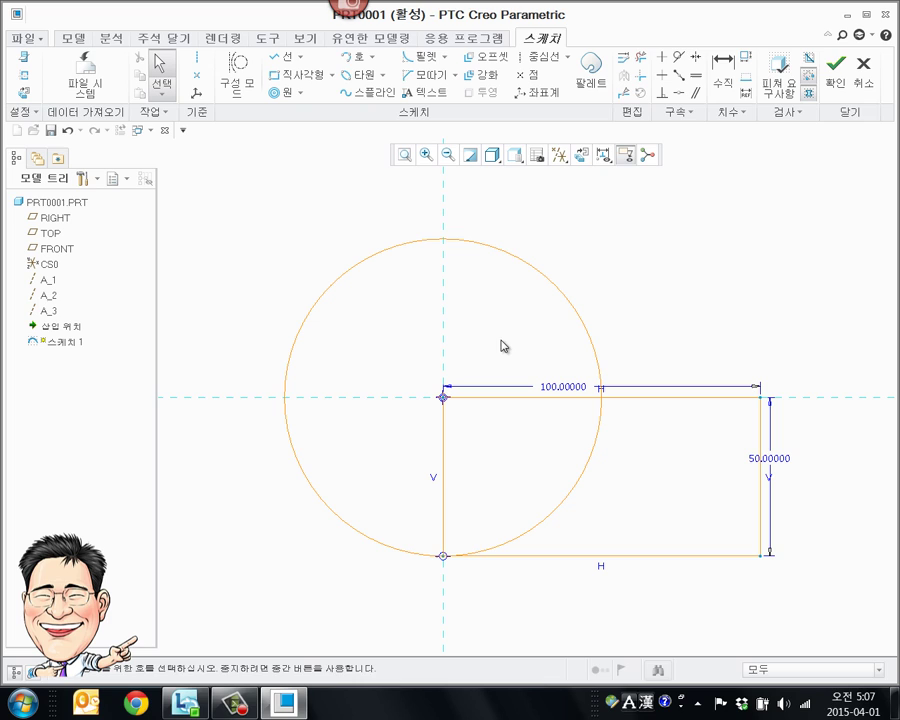
{"action": "left_click", "coordinate": [551, 285]}
{"action": "key", "text": "Delete"}
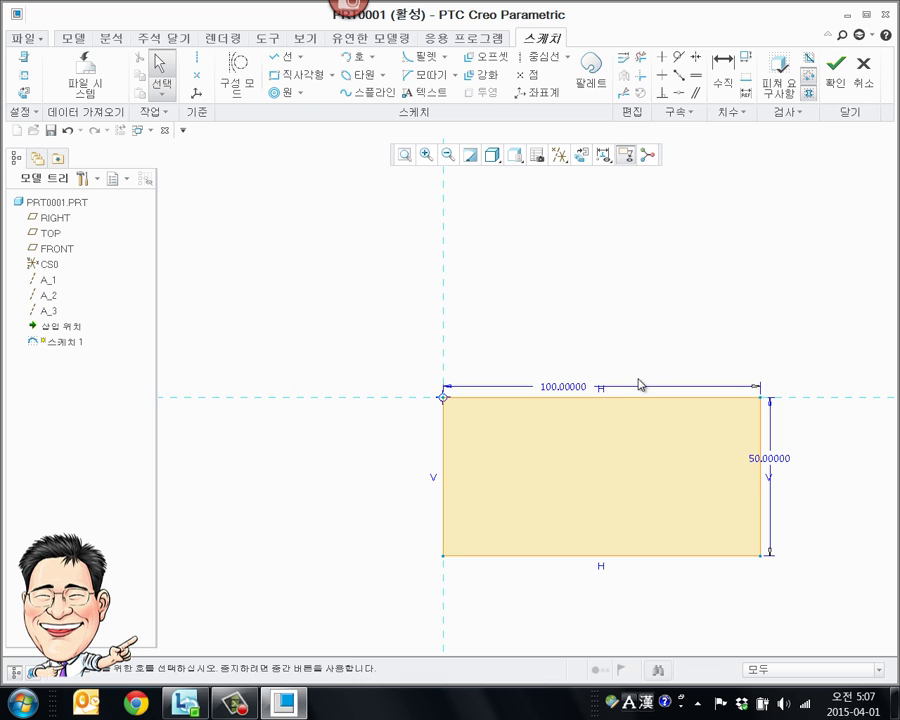
{"action": "scroll", "coordinate": [795, 514], "scroll_direction": "down", "scroll_amount": 2}
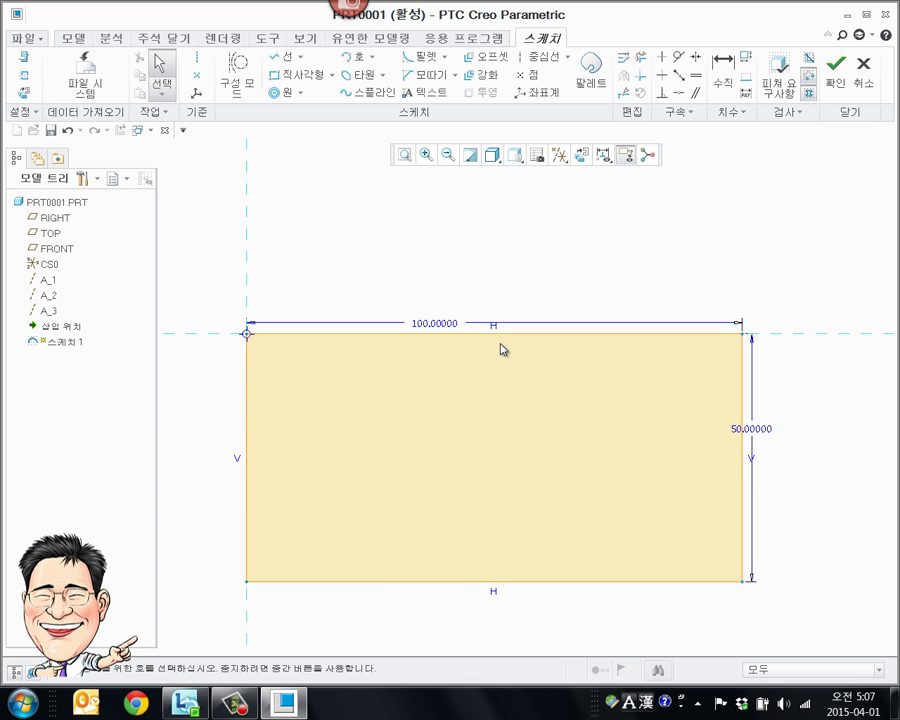
{"action": "left_click", "coordinate": [351, 66]}
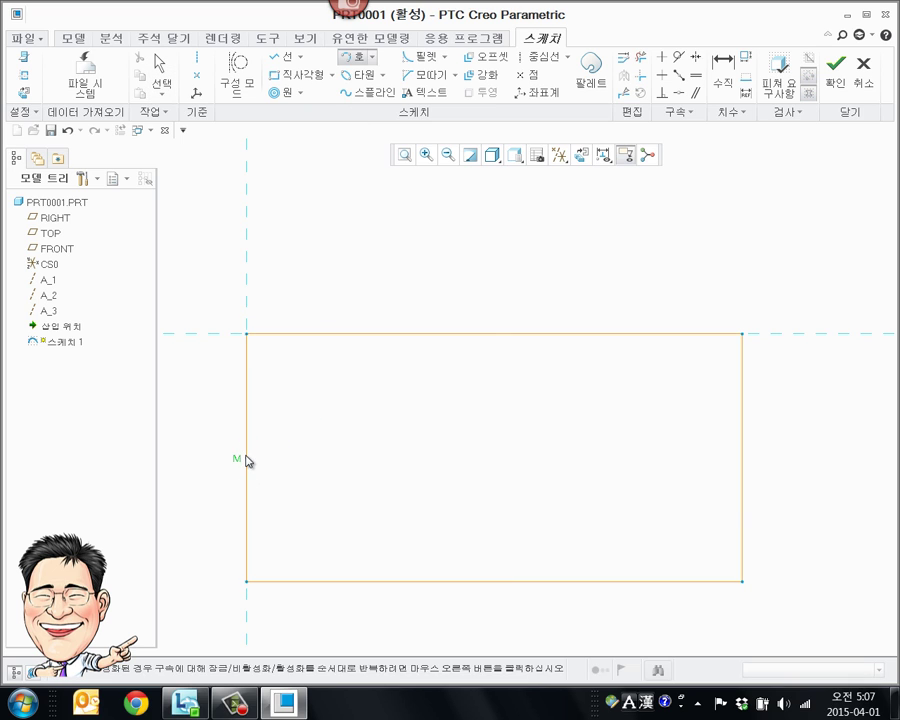
{"action": "left_click", "coordinate": [246, 458]}
{"action": "left_click", "coordinate": [494, 335]}
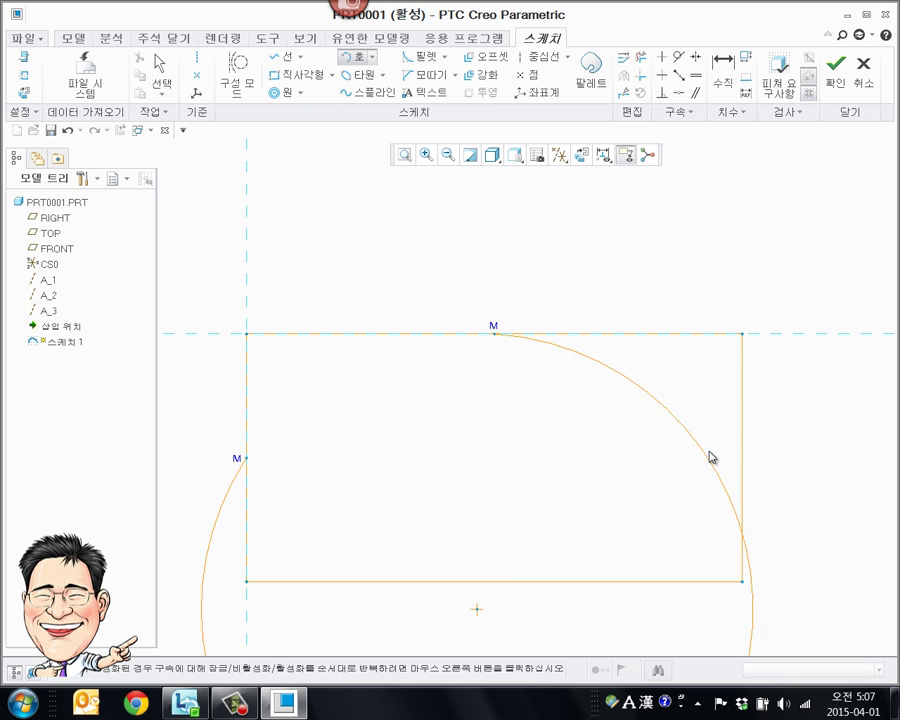
{"action": "middle_click", "coordinate": [504, 380]}
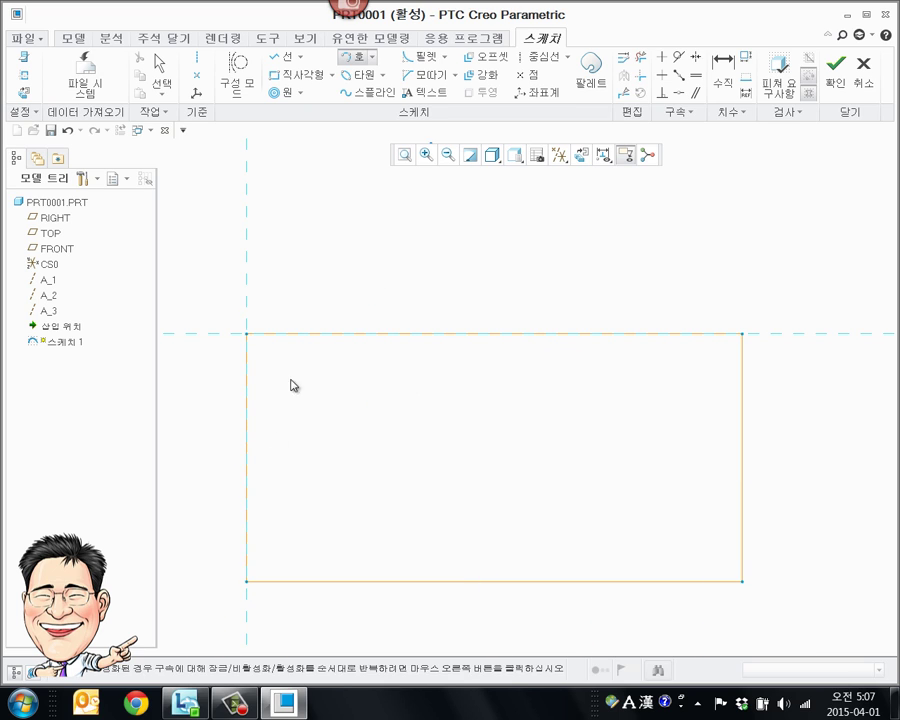
Step: Draw a three-point arc between the midpoints of the rectangle's left and right sides, tangent to its top side
{"action": "left_click", "coordinate": [247, 455]}
{"action": "left_click", "coordinate": [745, 460]}
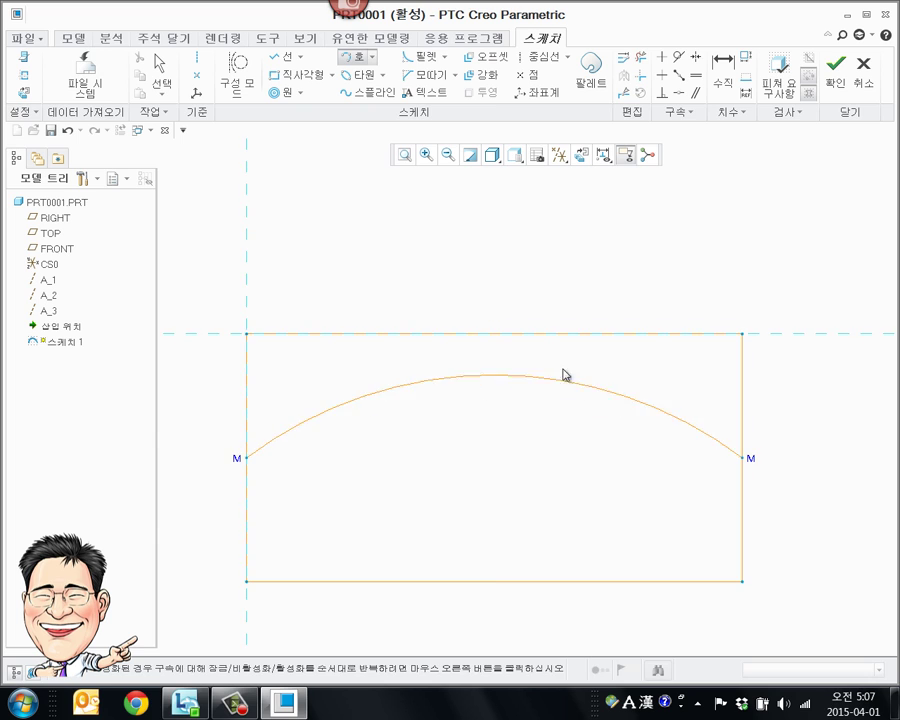
{"action": "left_click", "coordinate": [548, 341]}
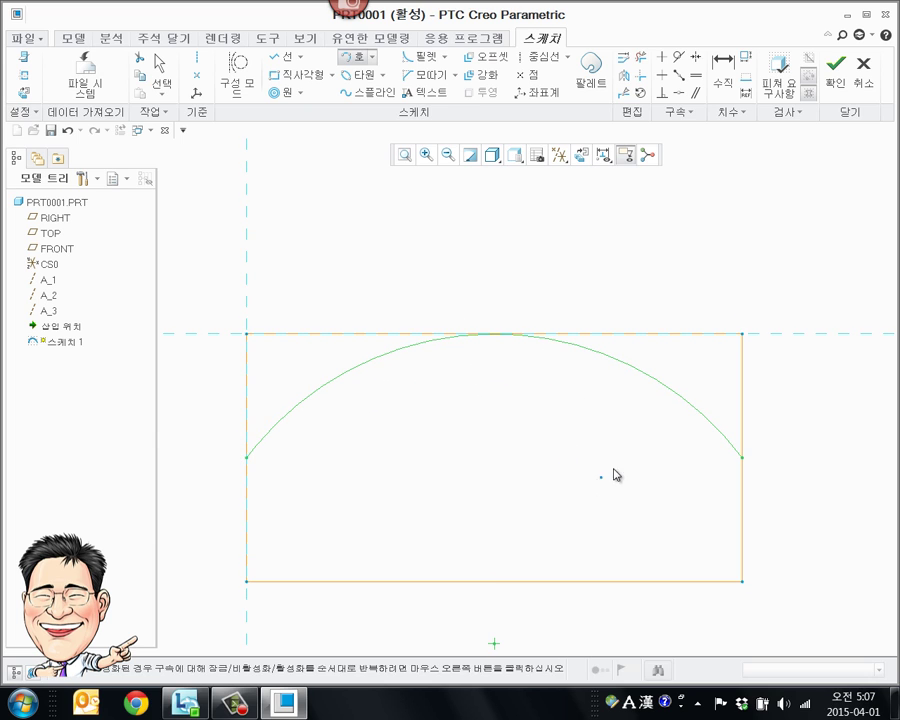
{"action": "middle_click", "coordinate": [630, 274]}
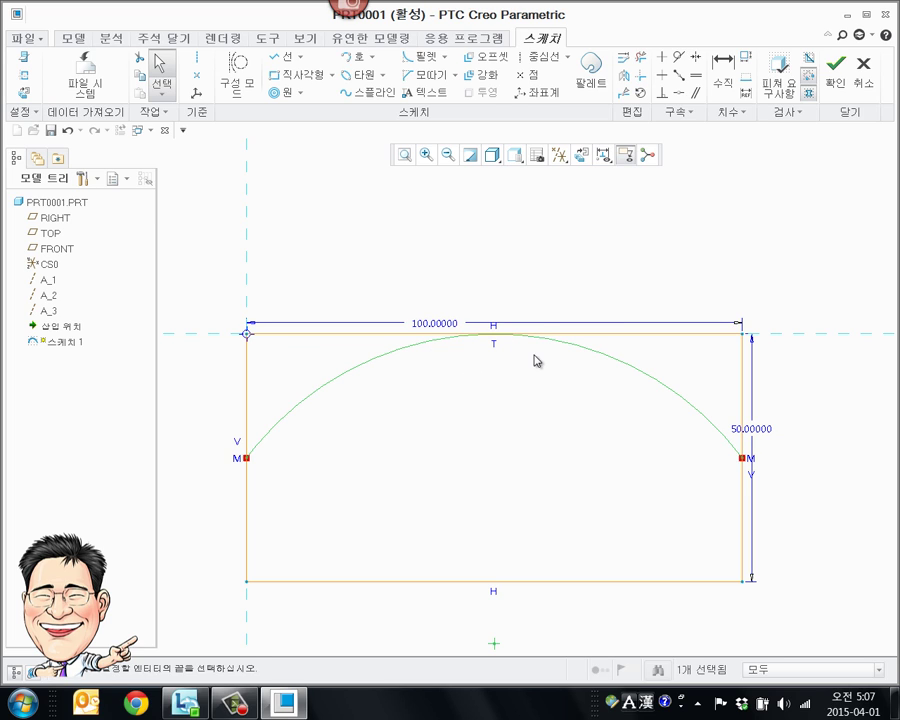
Step: Draw an outward semicircular arc between the upper and lower corners of the rectangle's right side
{"action": "left_click", "coordinate": [350, 57]}
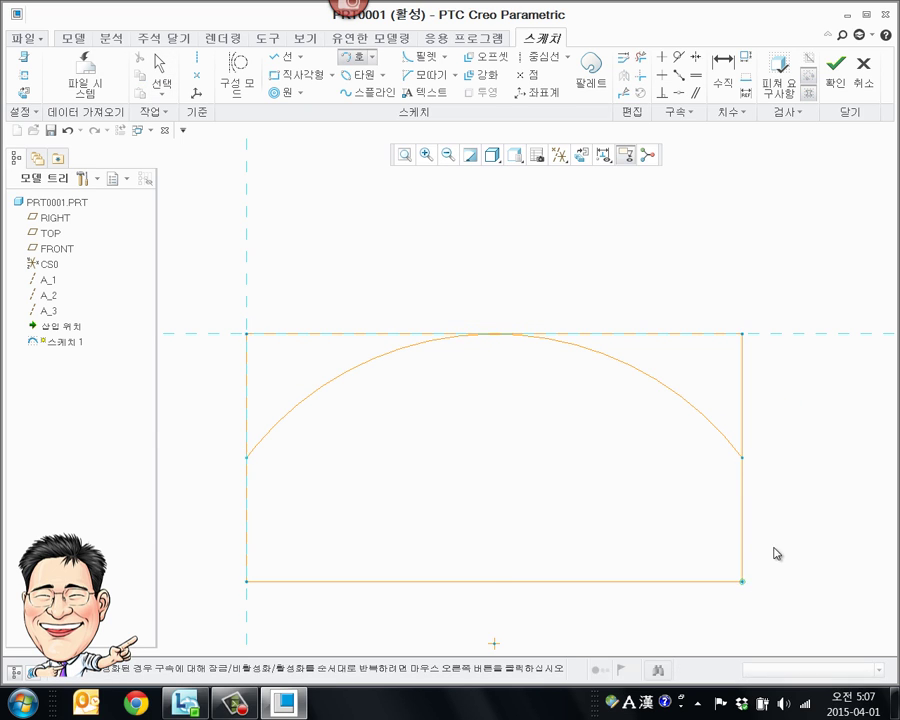
{"action": "scroll", "coordinate": [593, 462], "scroll_direction": "up", "scroll_amount": 3}
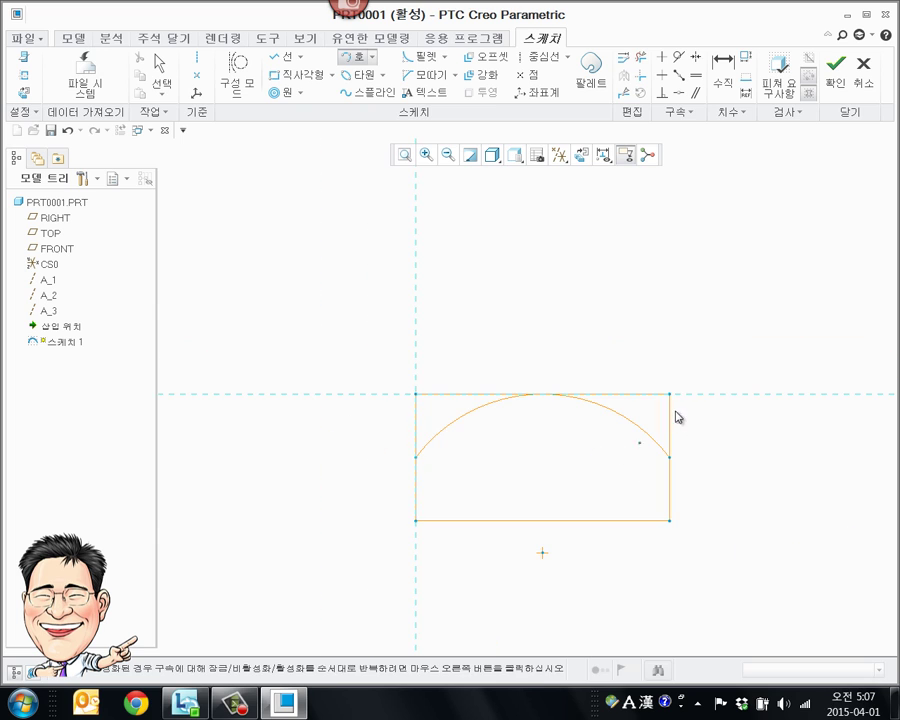
{"action": "middle_click", "coordinate": [743, 443]}
{"action": "left_click", "coordinate": [353, 58]}
{"action": "left_click", "coordinate": [669, 394]}
{"action": "left_click", "coordinate": [669, 521]}
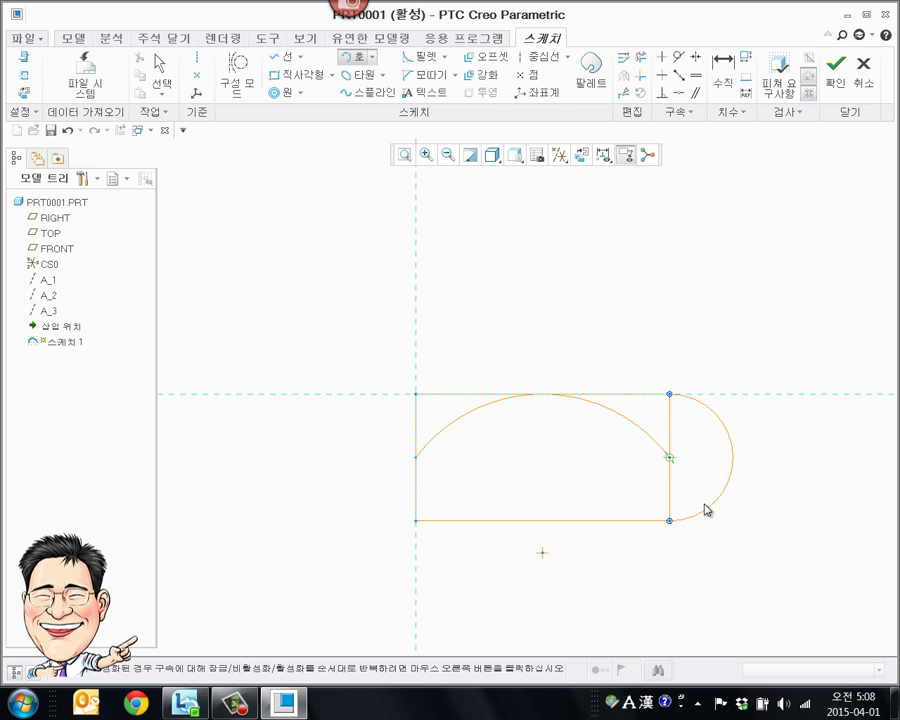
{"action": "left_click", "coordinate": [714, 512]}
{"action": "middle_click", "coordinate": [757, 555]}
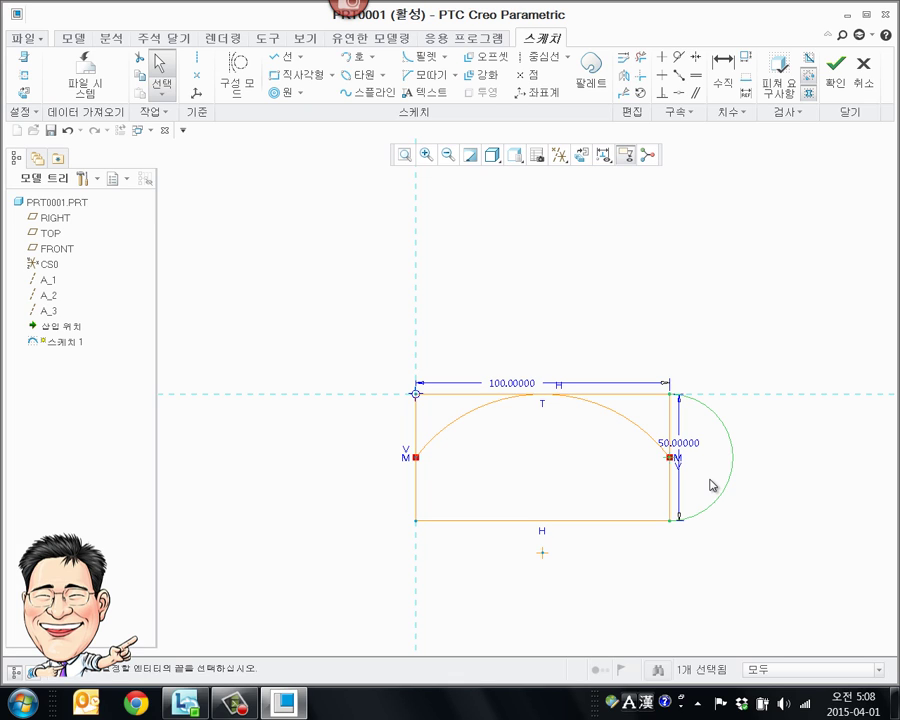
Step: Delete the semicircular arc on the rectangle's right side and the tangent arc inside it, keeping only the rectangle
{"action": "key", "text": "Delete"}
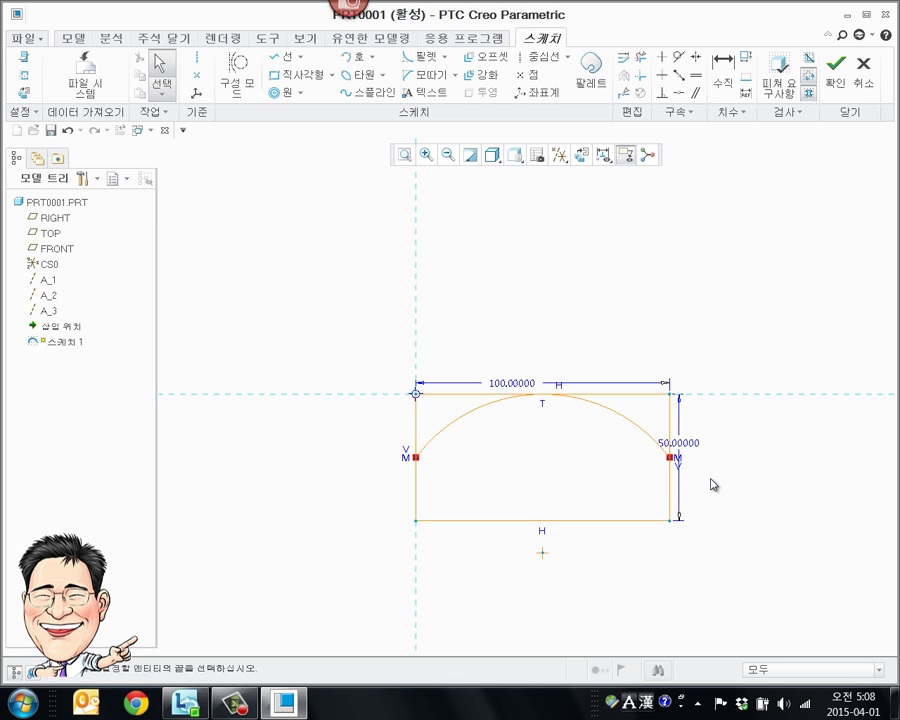
{"action": "left_click", "coordinate": [628, 427]}
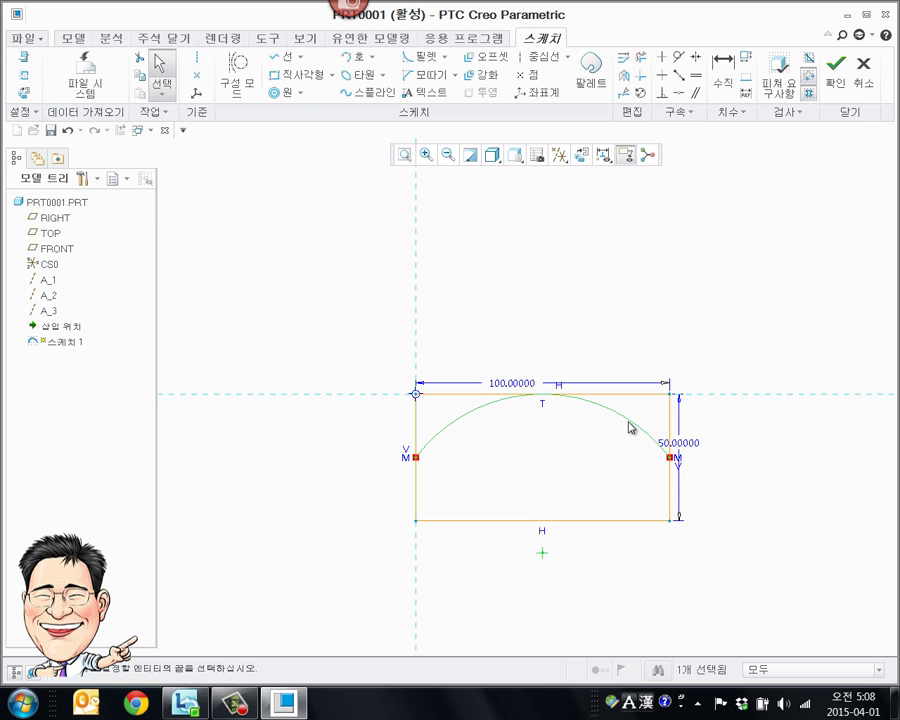
{"action": "key", "text": "Delete"}
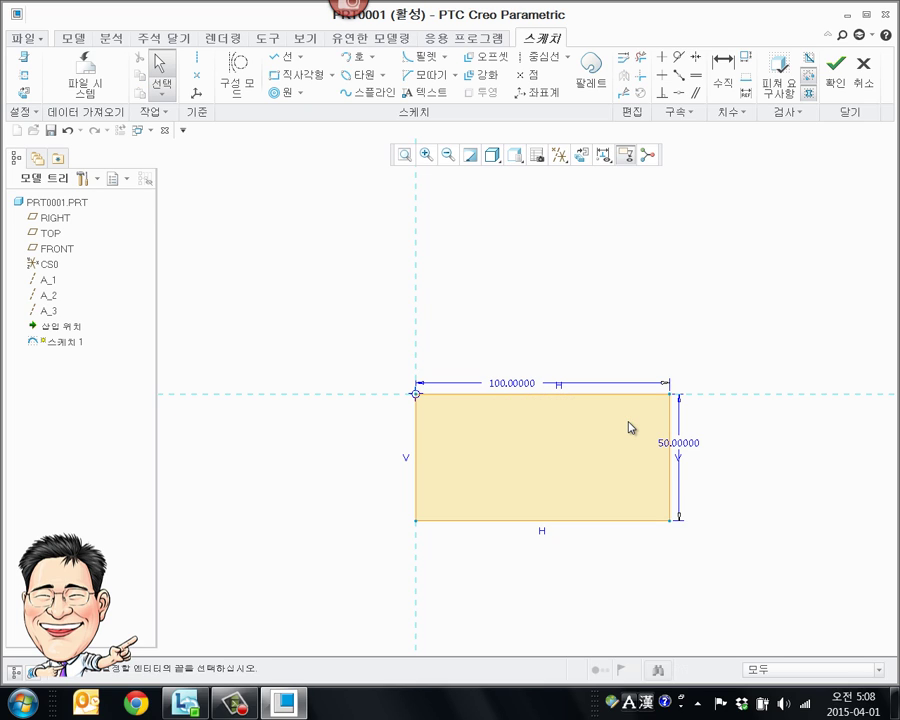
Step: Draw a center-and-ends arc centred on the rectangle's upper-left corner, from its upper-right corner over to the opposite side of the horizontal reference
{"action": "left_click", "coordinate": [372, 57]}
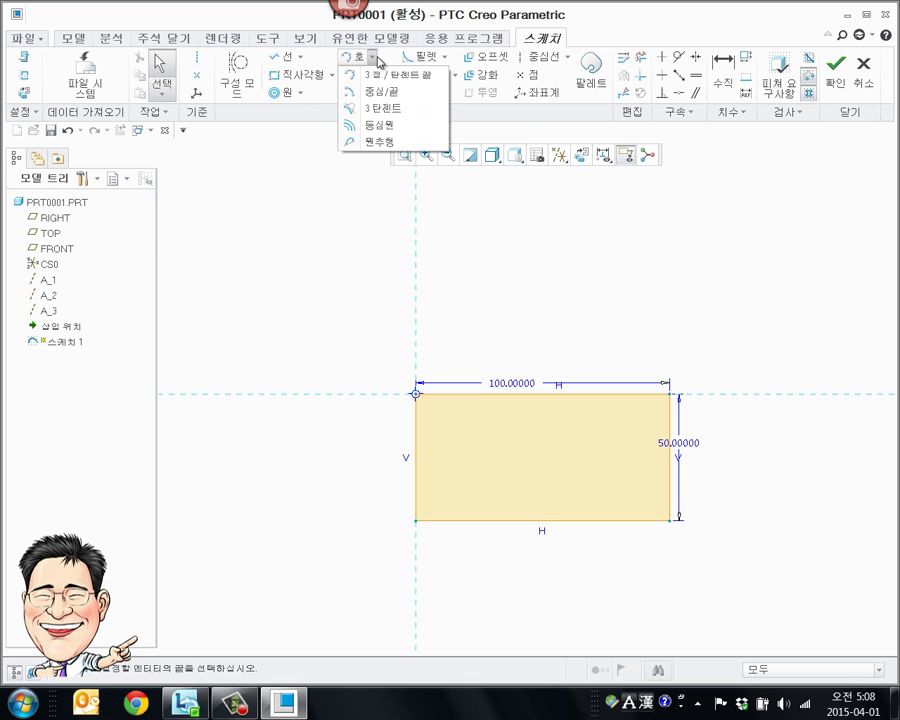
{"action": "left_click", "coordinate": [376, 93]}
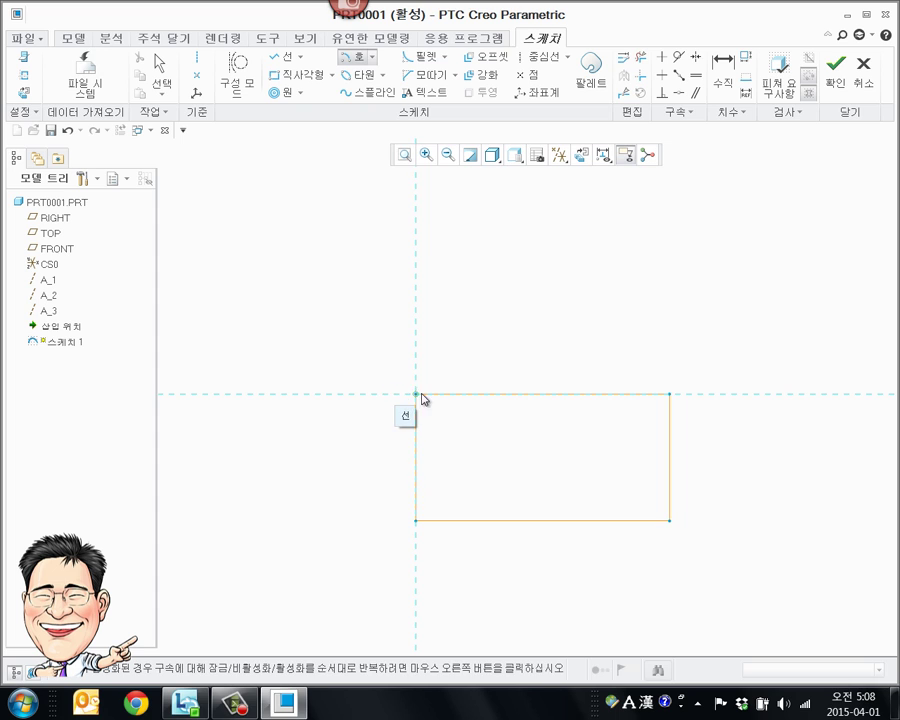
{"action": "left_click", "coordinate": [416, 394]}
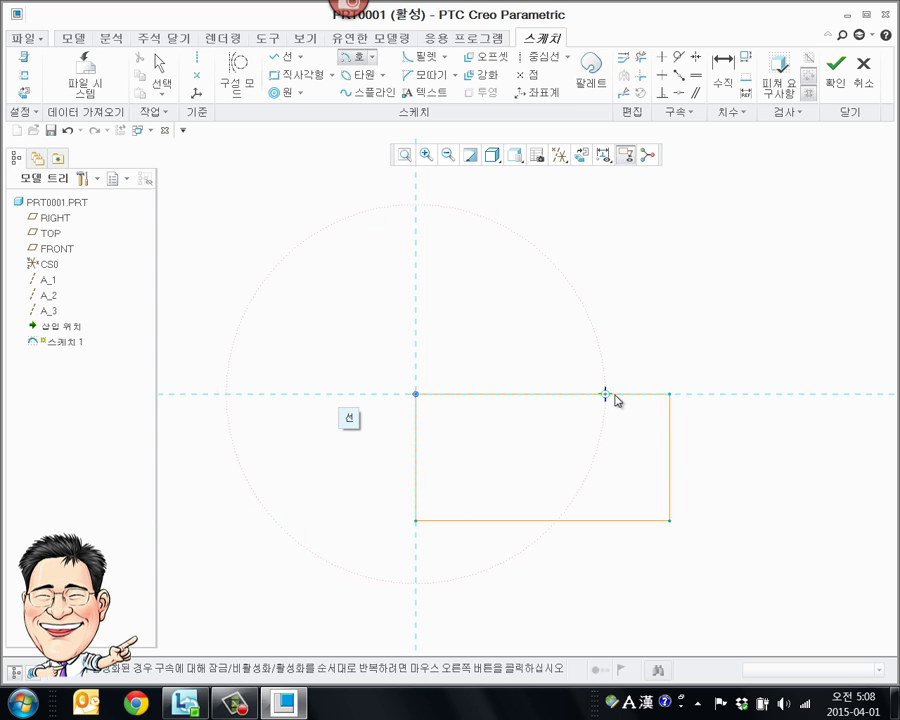
{"action": "left_click", "coordinate": [670, 395]}
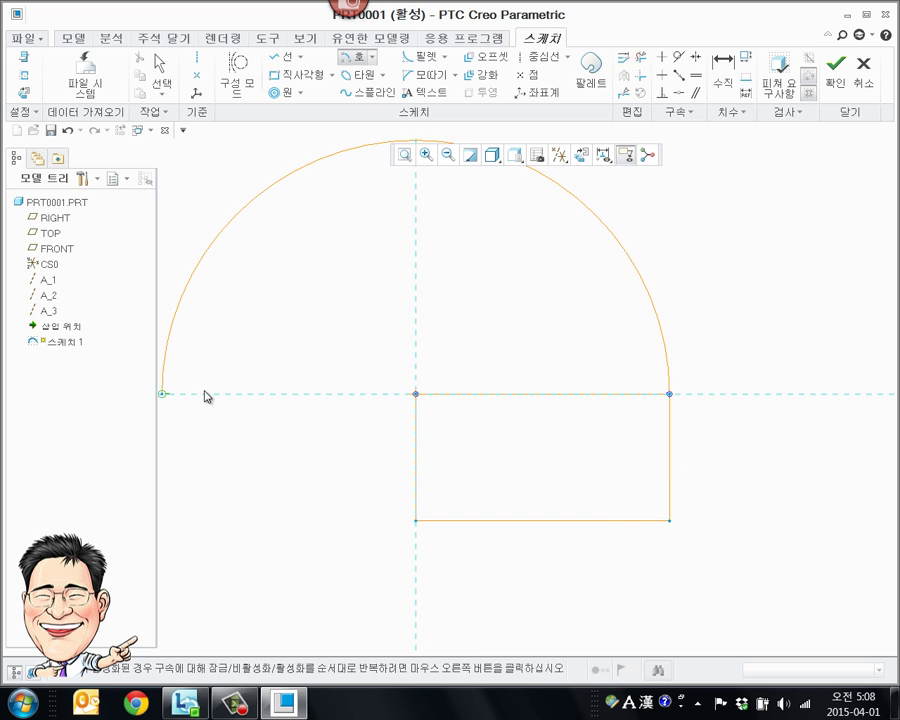
{"action": "left_click", "coordinate": [204, 391]}
{"action": "middle_click", "coordinate": [353, 263]}
{"action": "scroll", "coordinate": [493, 358], "scroll_direction": "up", "scroll_amount": 4}
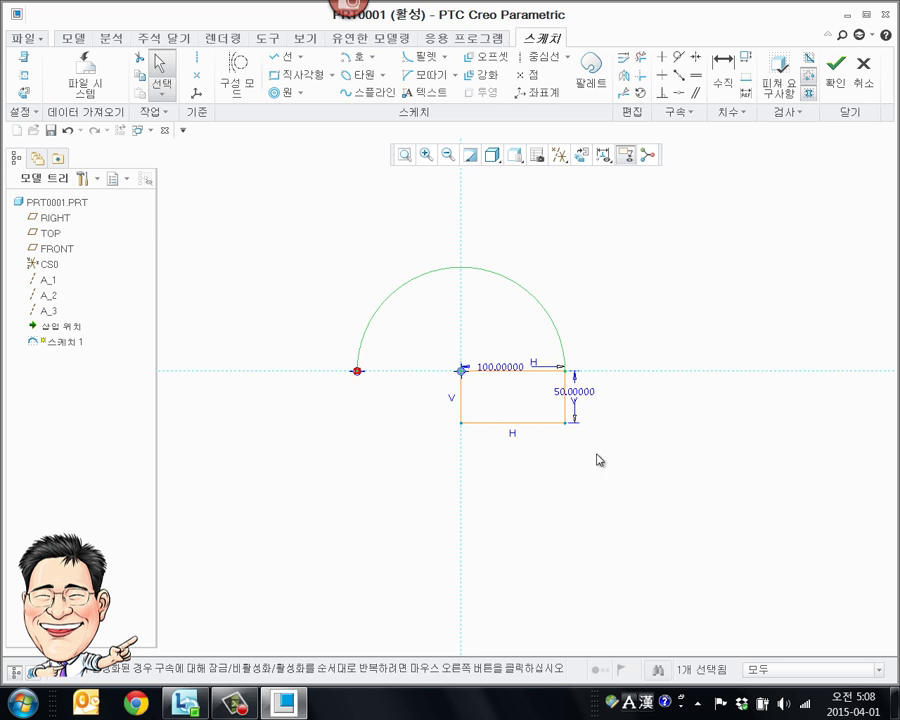
{"action": "scroll", "coordinate": [560, 400], "scroll_direction": "down", "scroll_amount": 4}
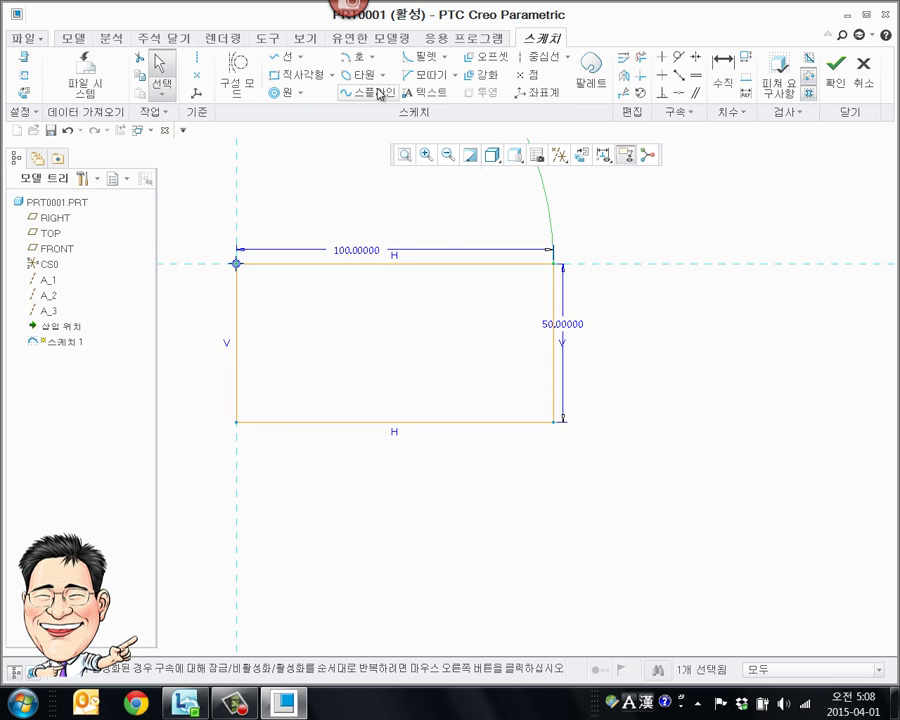
Step: Fillet the rectangle's lower-right corner between its bottom and right sides with a radius of about 11.7
{"action": "left_click", "coordinate": [445, 58]}
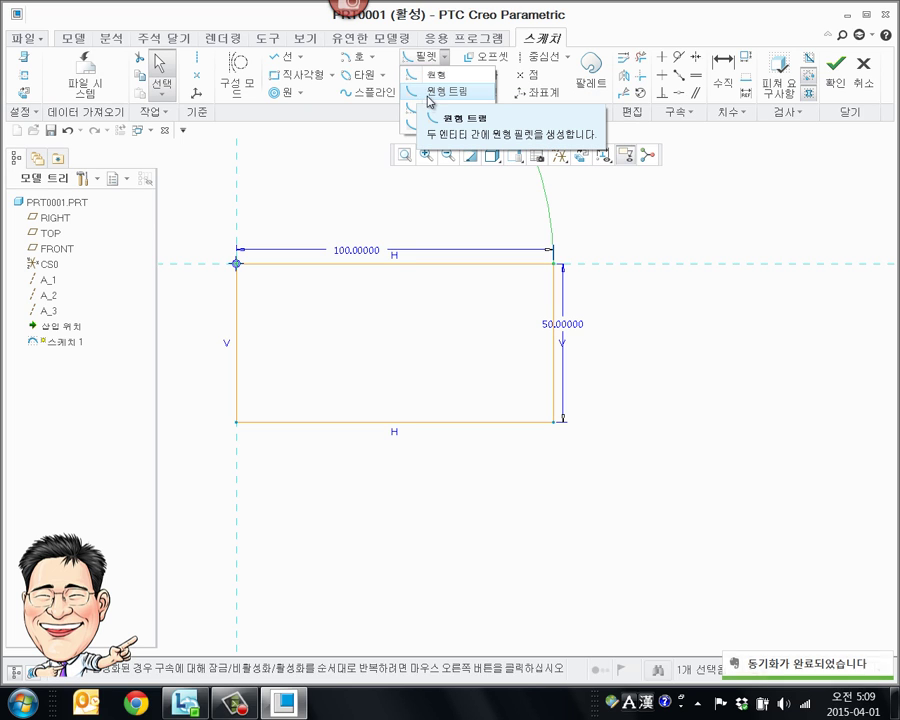
{"action": "left_click", "coordinate": [681, 404]}
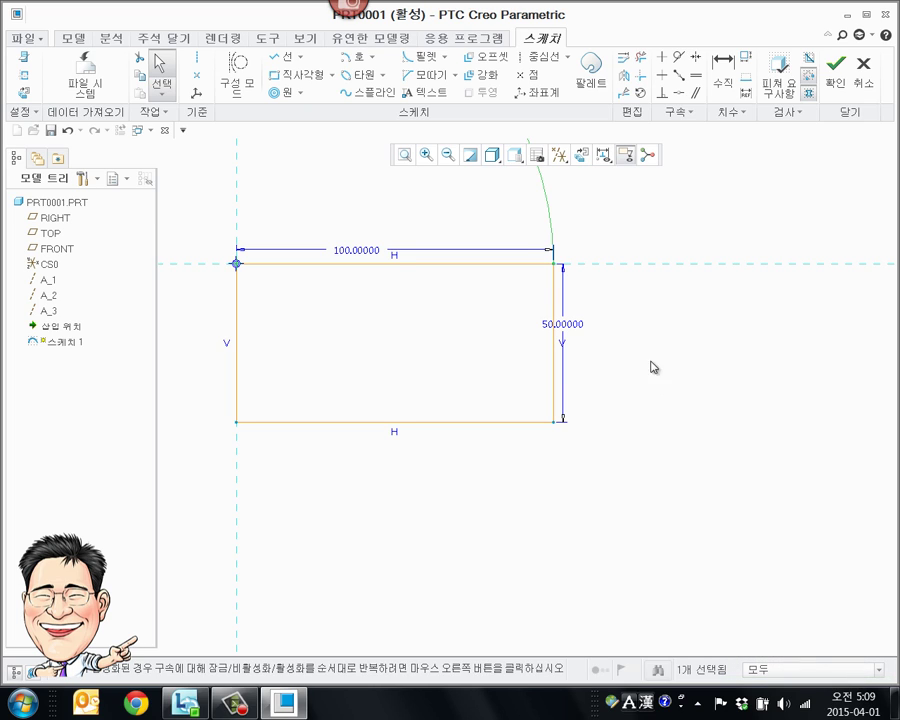
{"action": "left_click", "coordinate": [430, 62]}
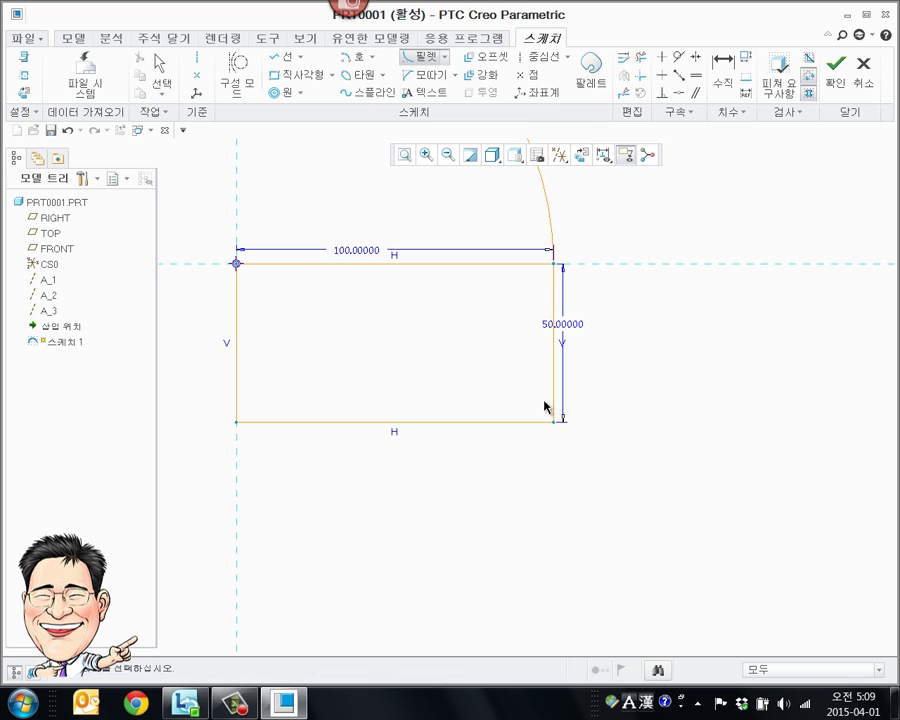
{"action": "left_click", "coordinate": [510, 420]}
{"action": "left_click", "coordinate": [553, 385]}
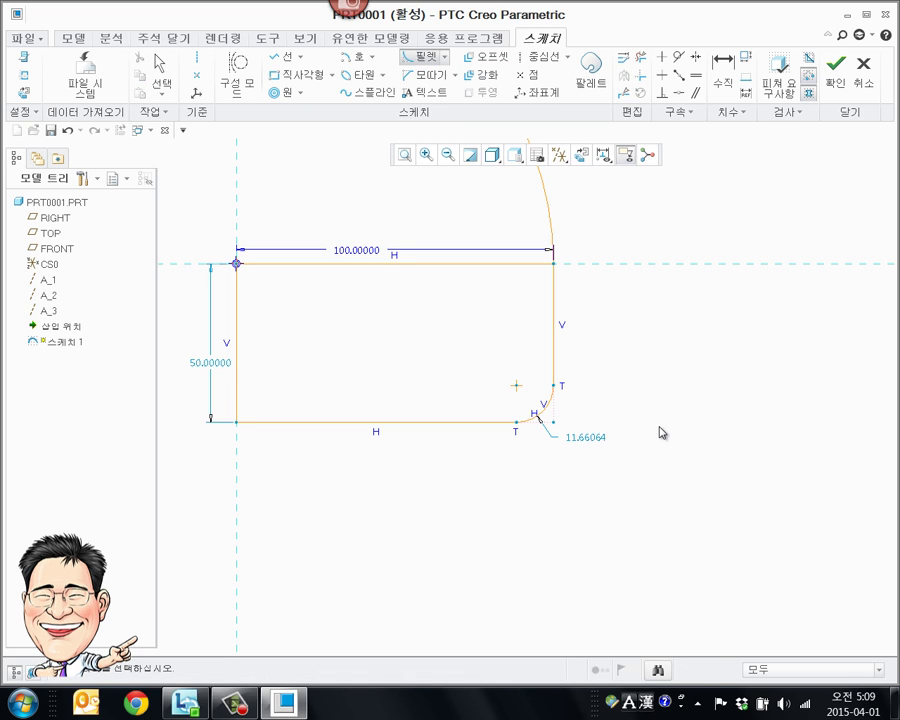
{"action": "middle_click", "coordinate": [600, 430]}
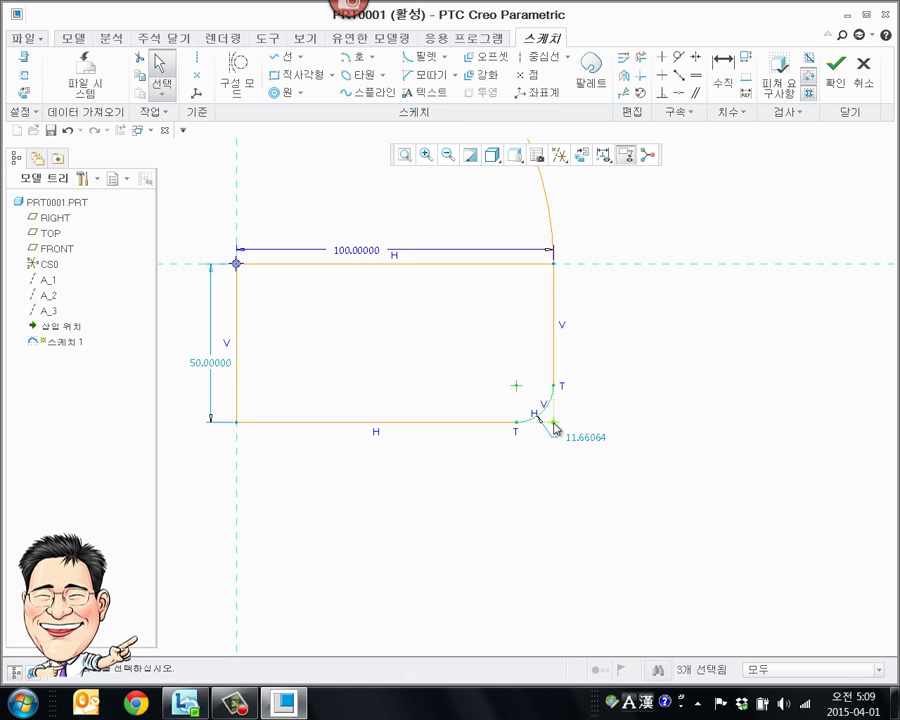
Step: Set the radius of the lower-right corner fillet to 25
{"action": "double_click", "coordinate": [598, 440]}
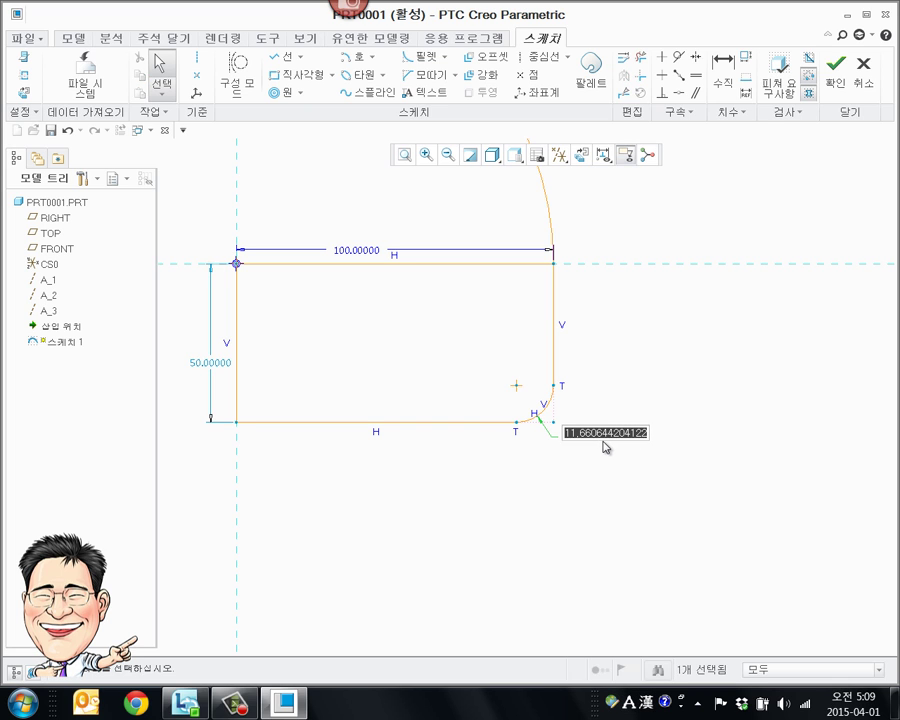
{"action": "type", "text": "25"}
{"action": "key", "text": "Return"}
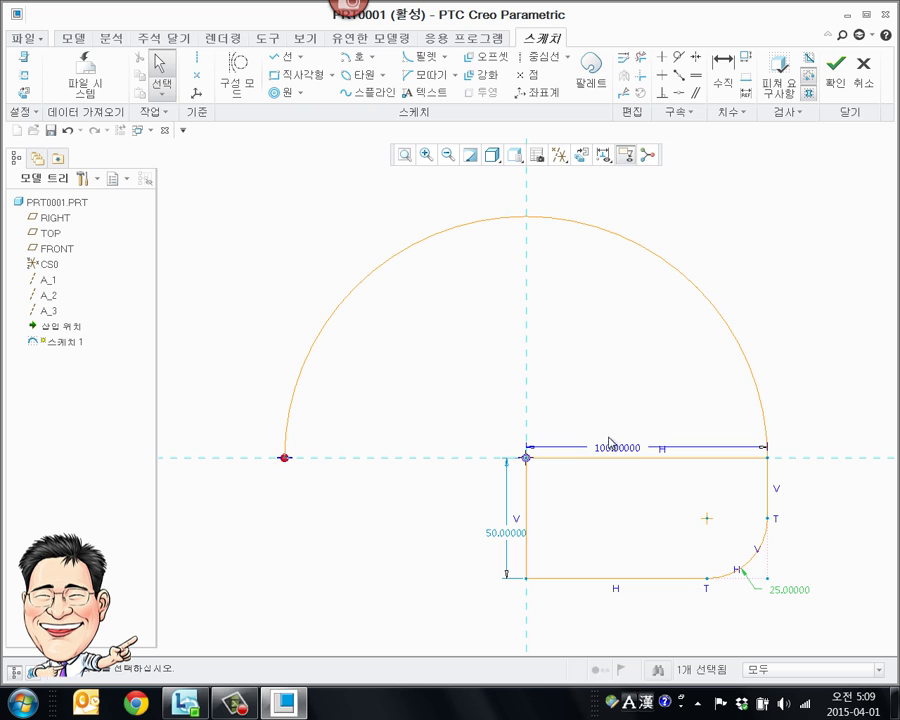
Step: Draw a spline from the large arc's left end through the rectangle's lower-left corner to its upper-right corner
{"action": "left_click", "coordinate": [358, 92]}
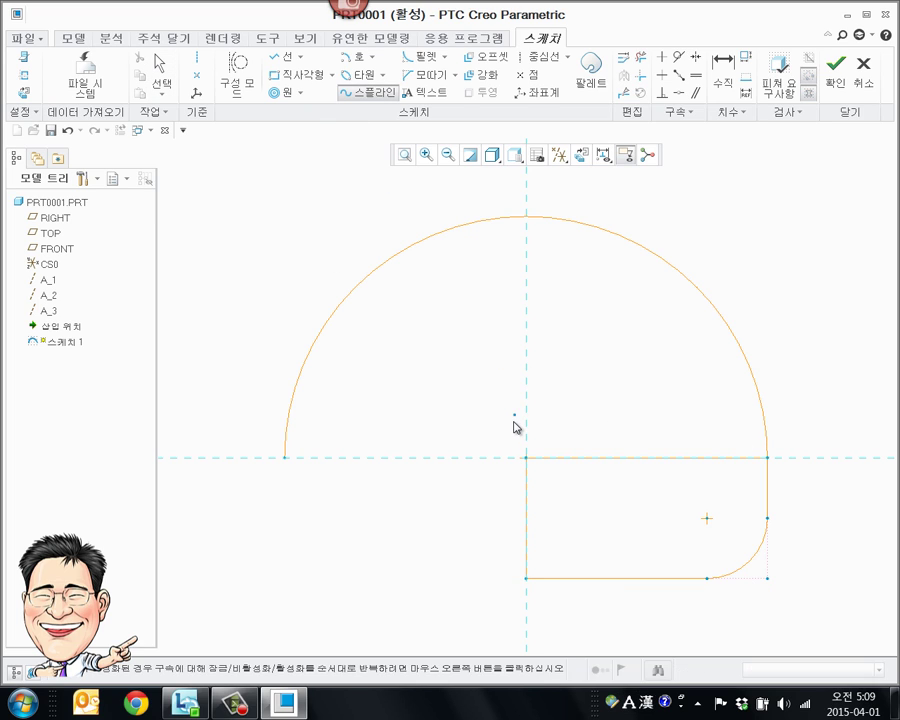
{"action": "left_click", "coordinate": [286, 459]}
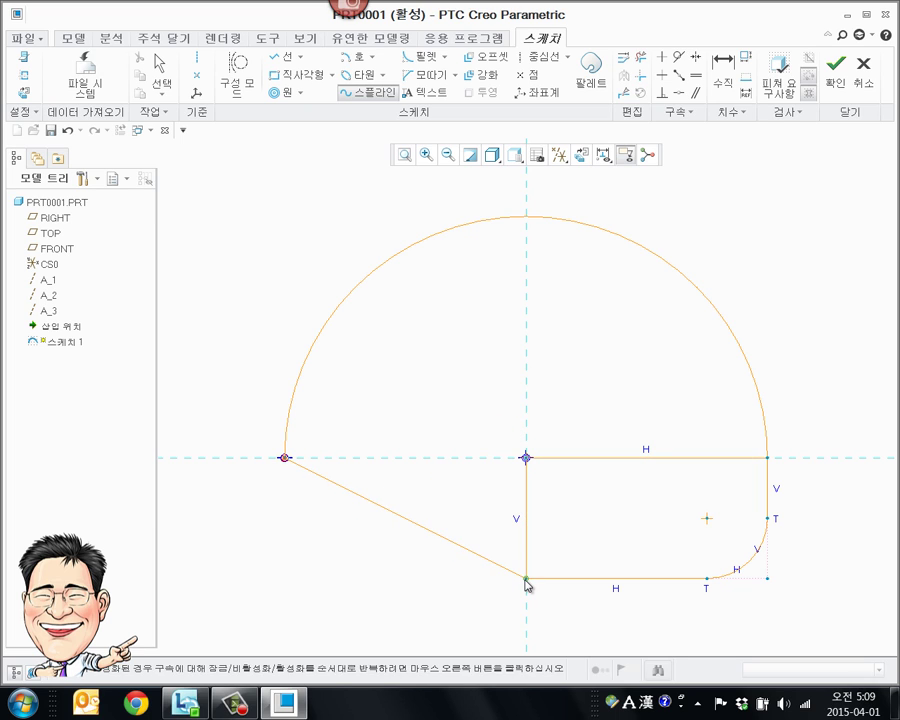
{"action": "left_click", "coordinate": [526, 579]}
{"action": "left_click", "coordinate": [767, 459]}
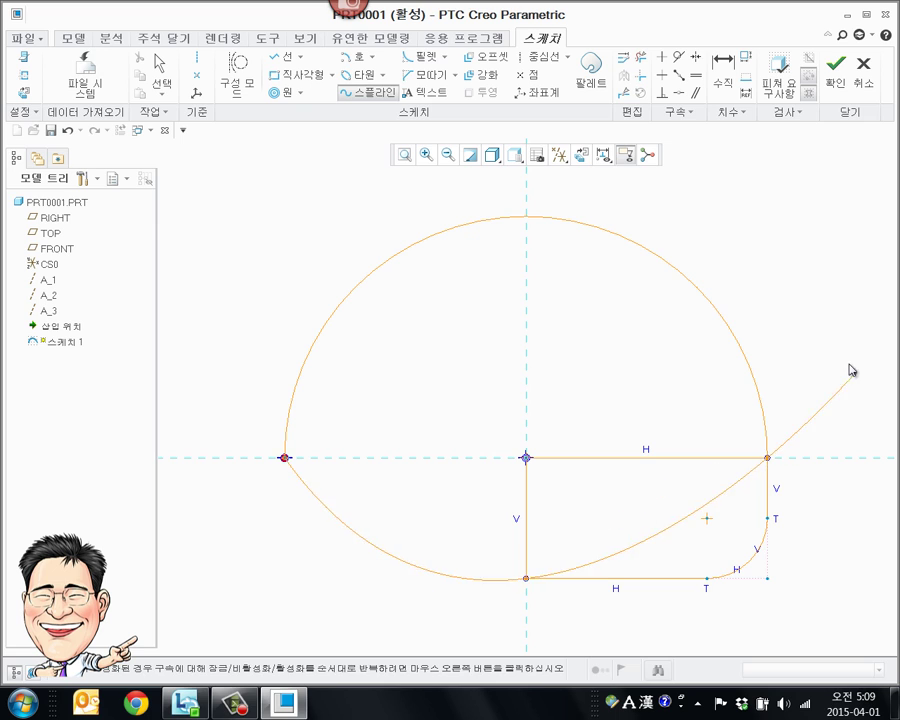
{"action": "middle_click", "coordinate": [849, 370]}
{"action": "middle_click", "coordinate": [832, 362]}
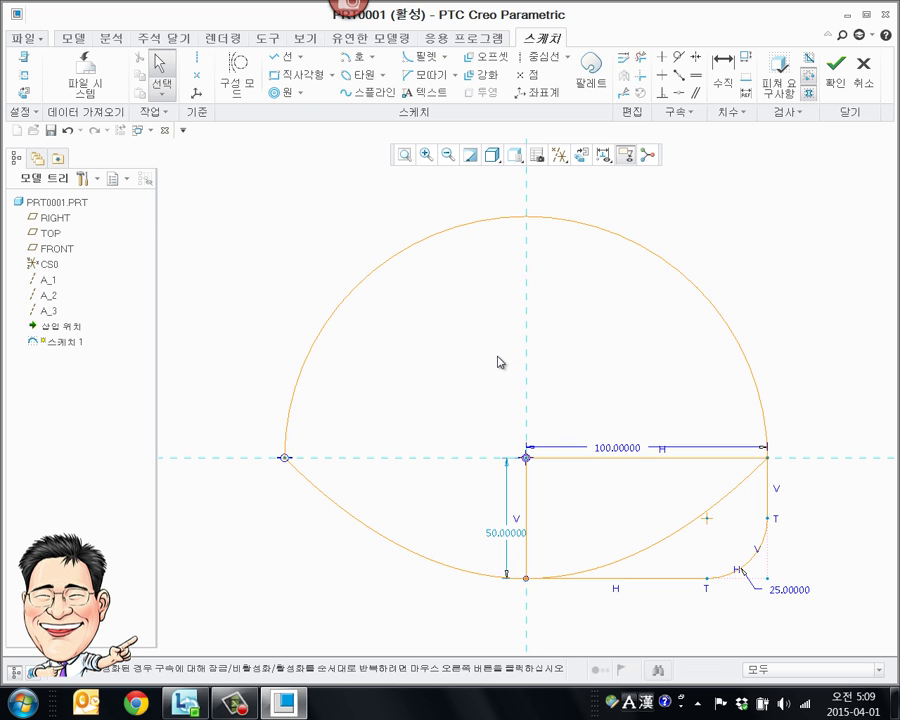
Step: Display the spline's curvature plot with a scale of 50, then finish editing the spline
{"action": "double_click", "coordinate": [350, 522]}
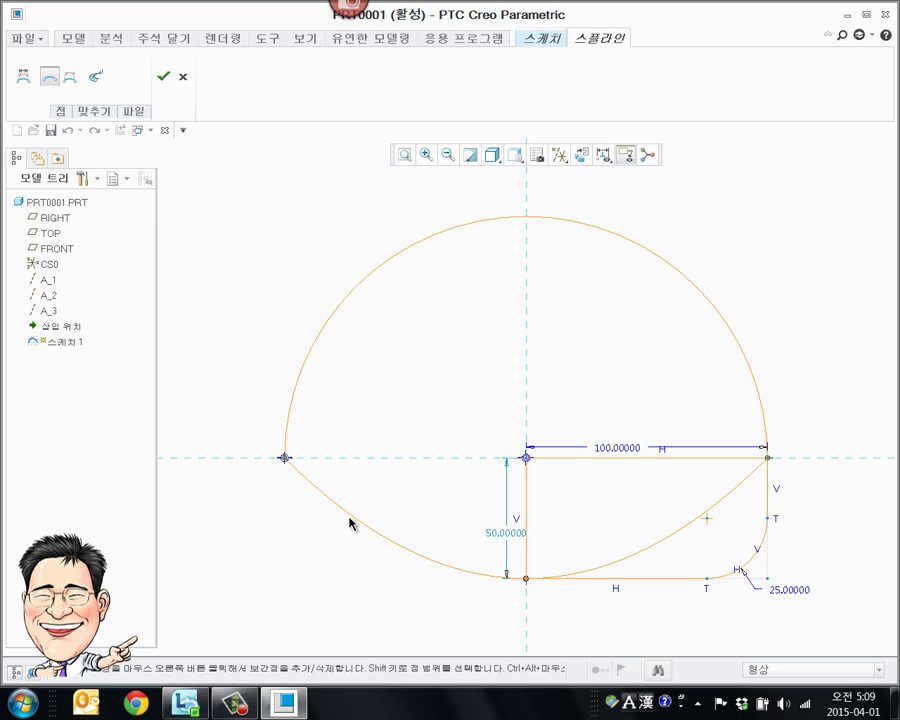
{"action": "left_click", "coordinate": [96, 76]}
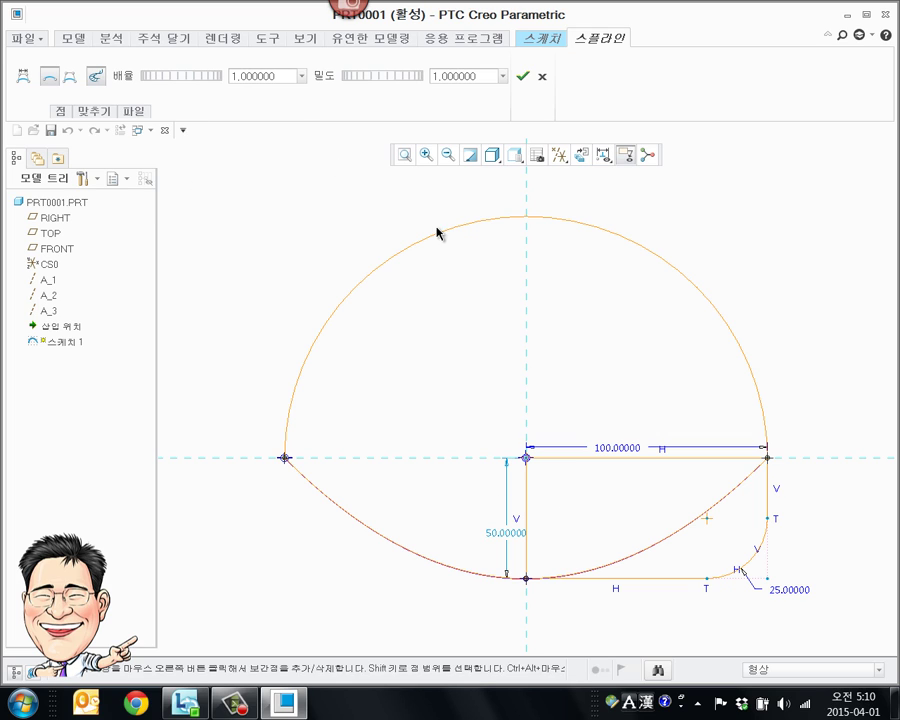
{"action": "left_click_drag", "start_coordinate": [187, 81], "coordinate": [228, 85]}
{"action": "double_click", "coordinate": [273, 77]}
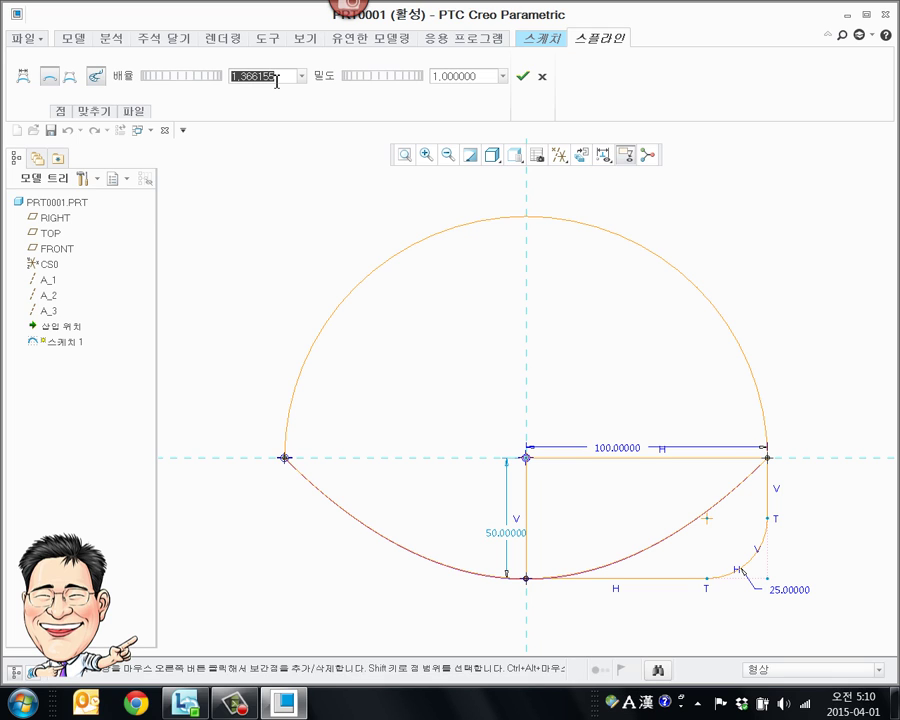
{"action": "type", "text": "10"}
{"action": "key", "text": "Return"}
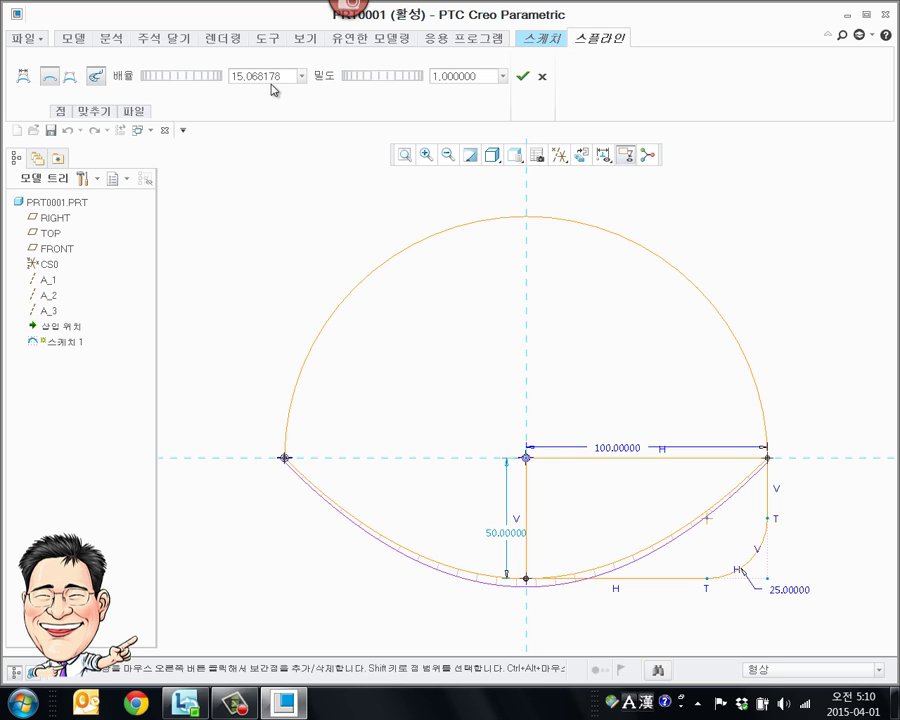
{"action": "double_click", "coordinate": [270, 82]}
{"action": "type", "text": "50"}
{"action": "key", "text": "Return"}
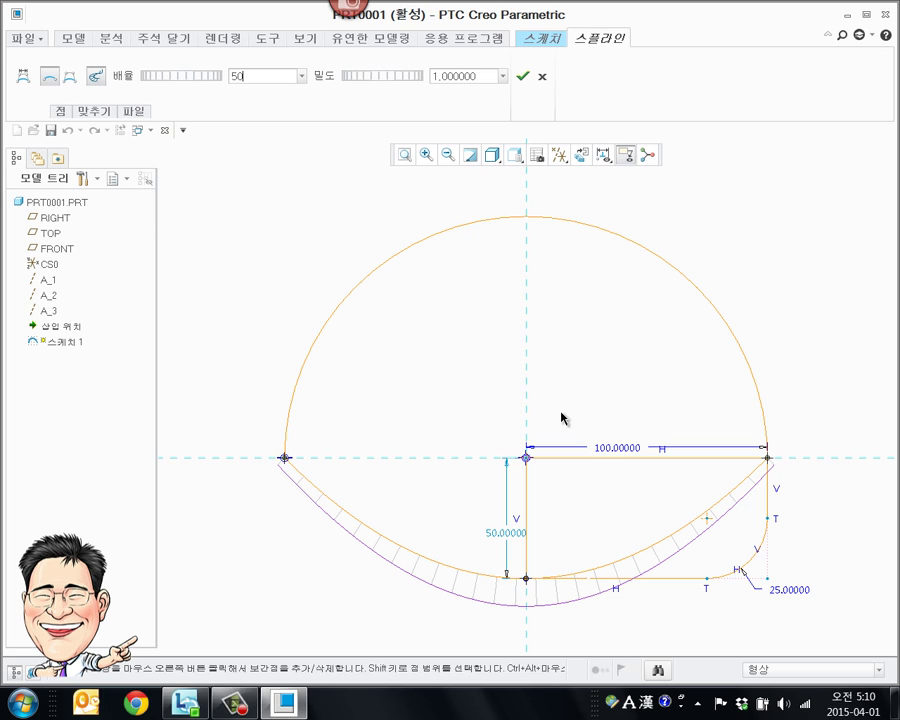
{"action": "middle_click", "coordinate": [472, 335]}
{"action": "left_click", "coordinate": [384, 537]}
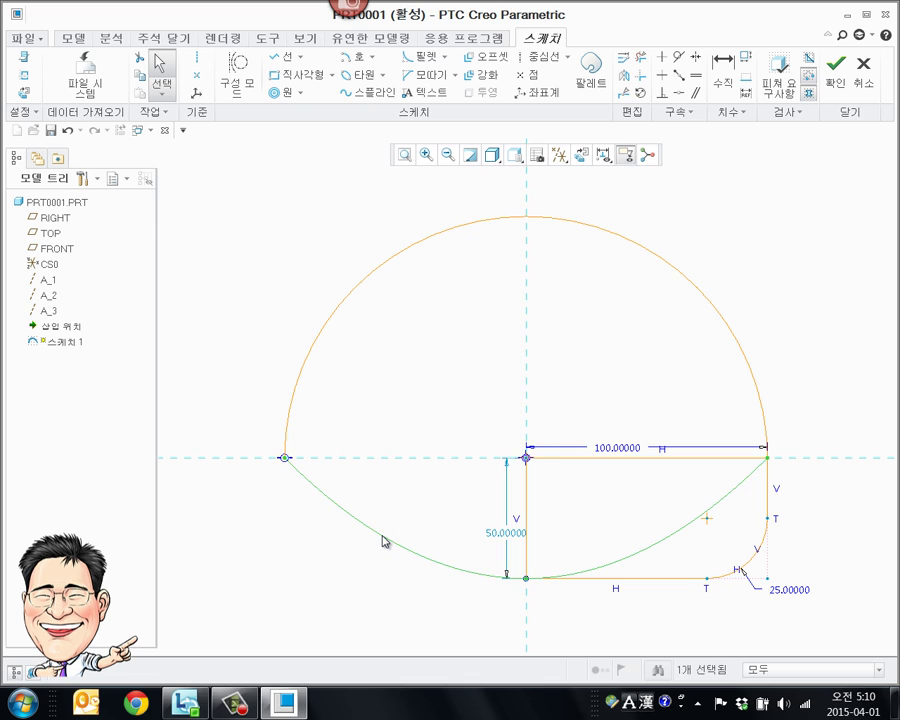
{"action": "right_click", "coordinate": [384, 540]}
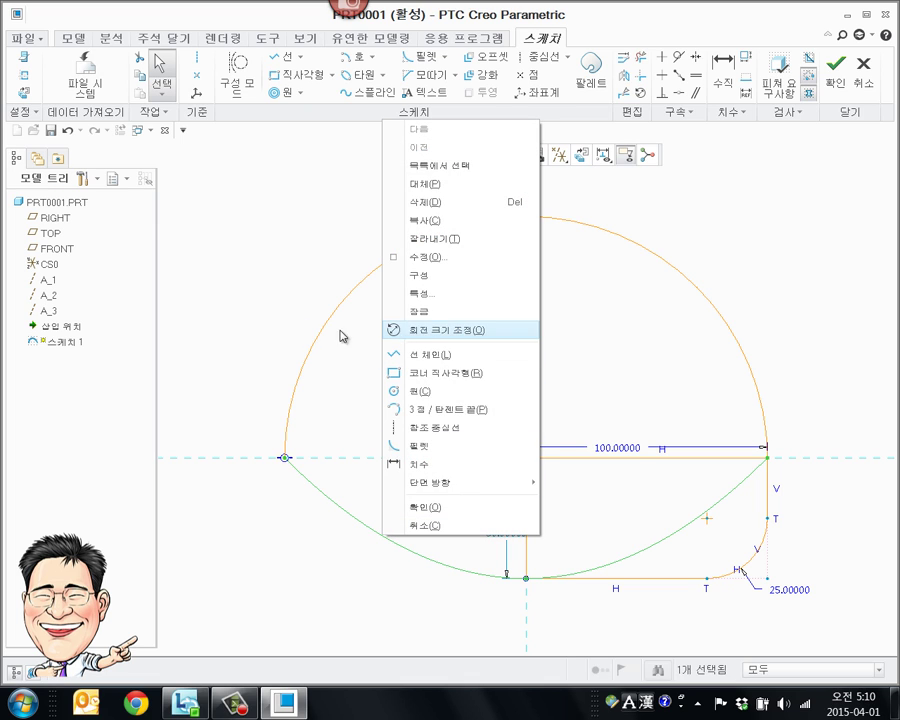
{"action": "left_click", "coordinate": [280, 312]}
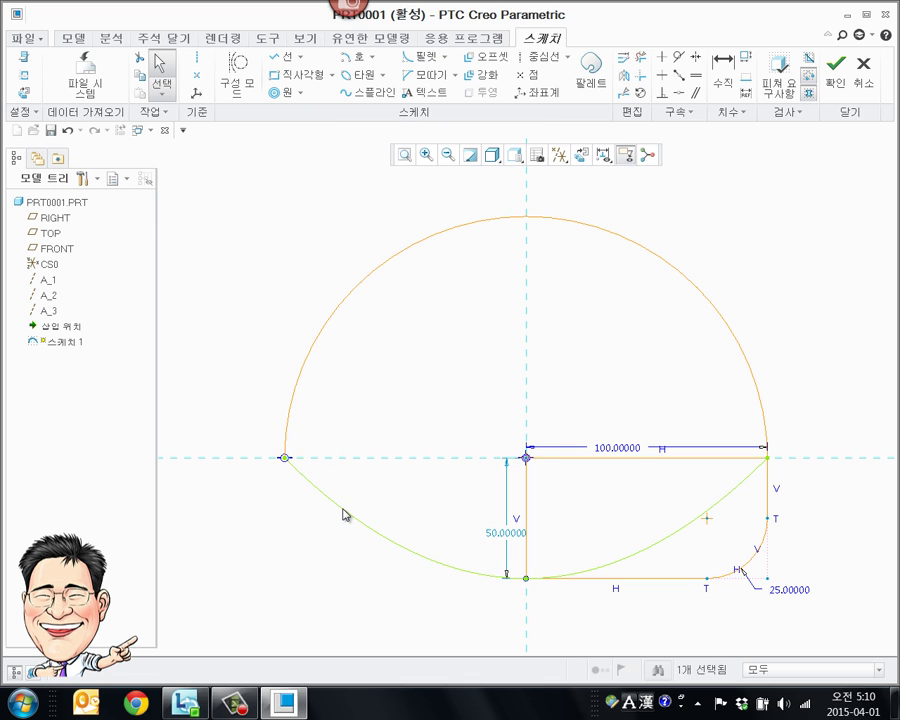
Step: Add an interpolation point to the spline between its left end and the rectangle's lower-left corner
{"action": "double_click", "coordinate": [344, 508]}
{"action": "right_click", "coordinate": [344, 514]}
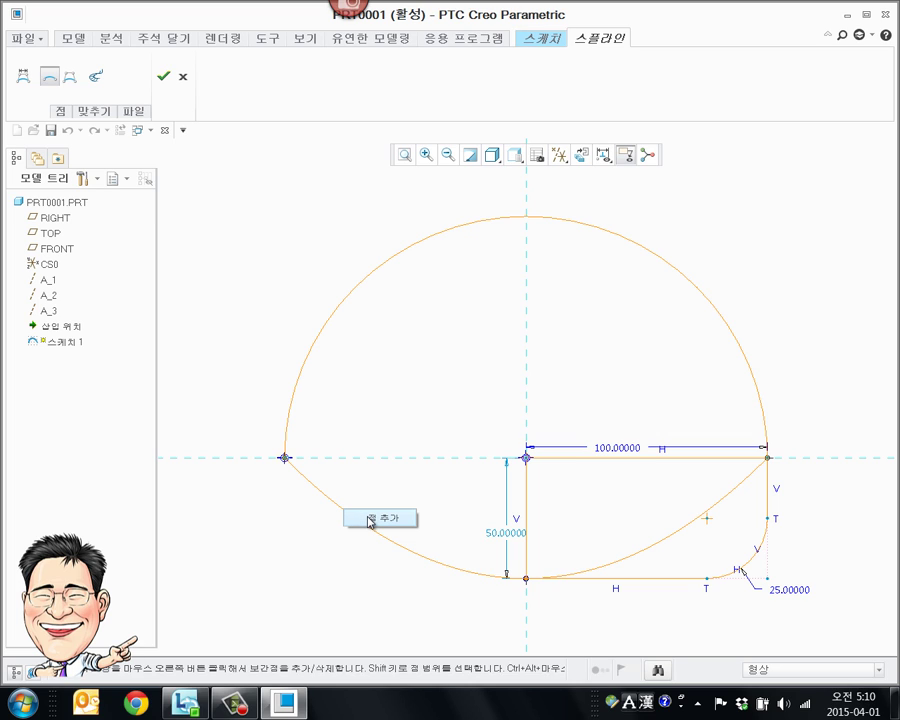
{"action": "left_click", "coordinate": [380, 519]}
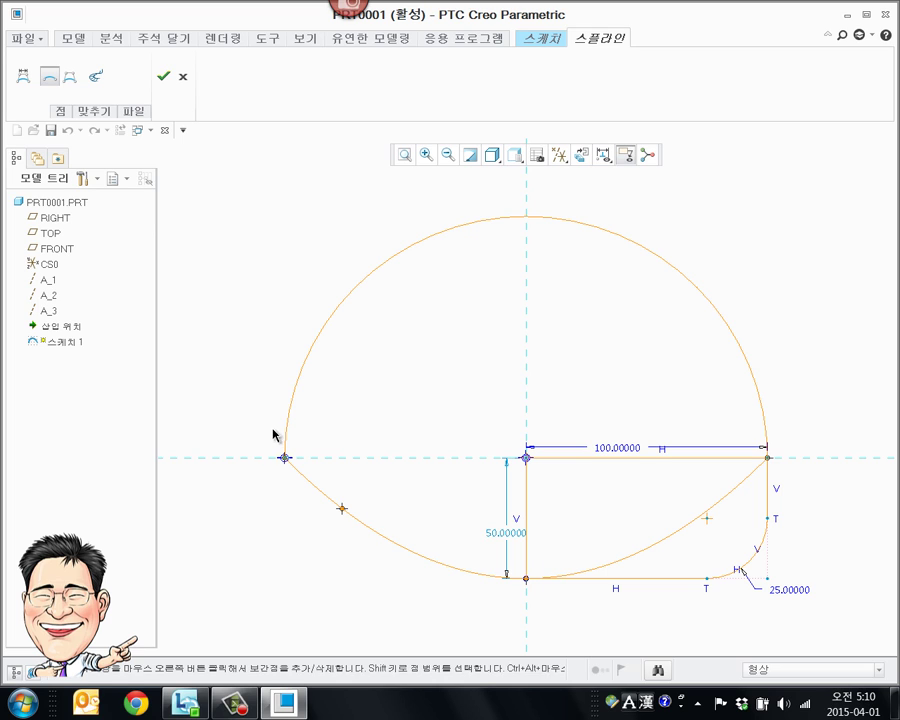
Step: Reshape the spline by moving the added point up and to the right, checking it with the curvature plot displayed
{"action": "left_click_drag", "start_coordinate": [344, 510], "coordinate": [355, 490]}
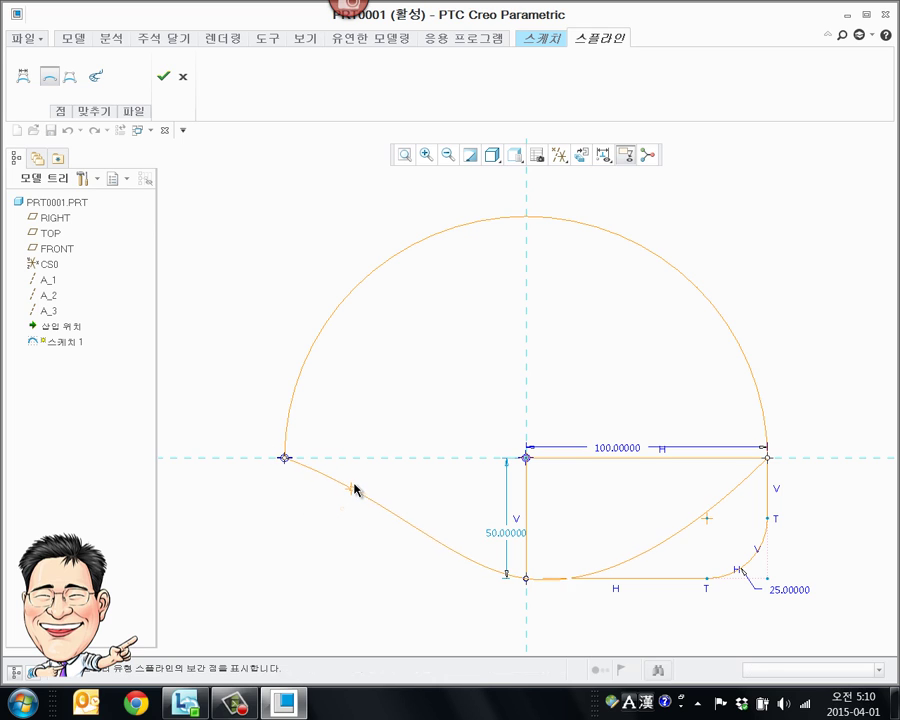
{"action": "left_click", "coordinate": [96, 76]}
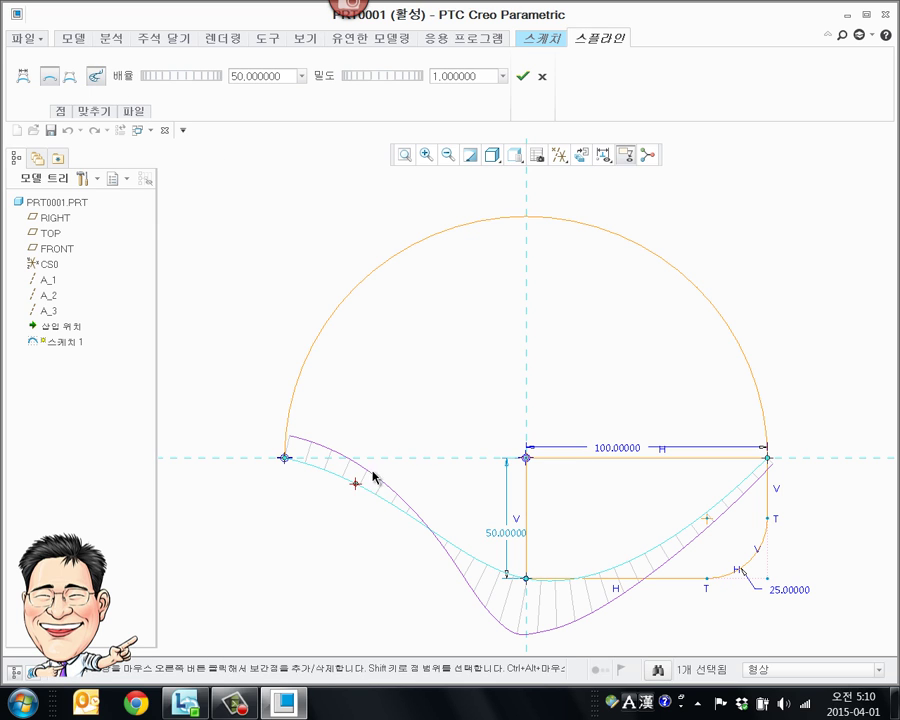
{"action": "left_click_drag", "start_coordinate": [357, 489], "coordinate": [388, 502]}
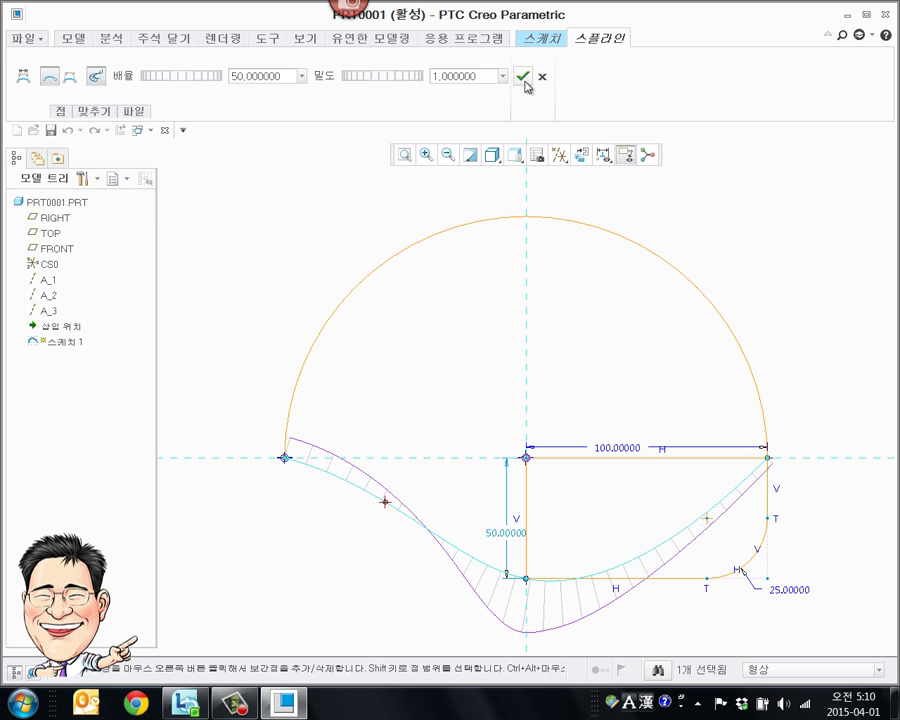